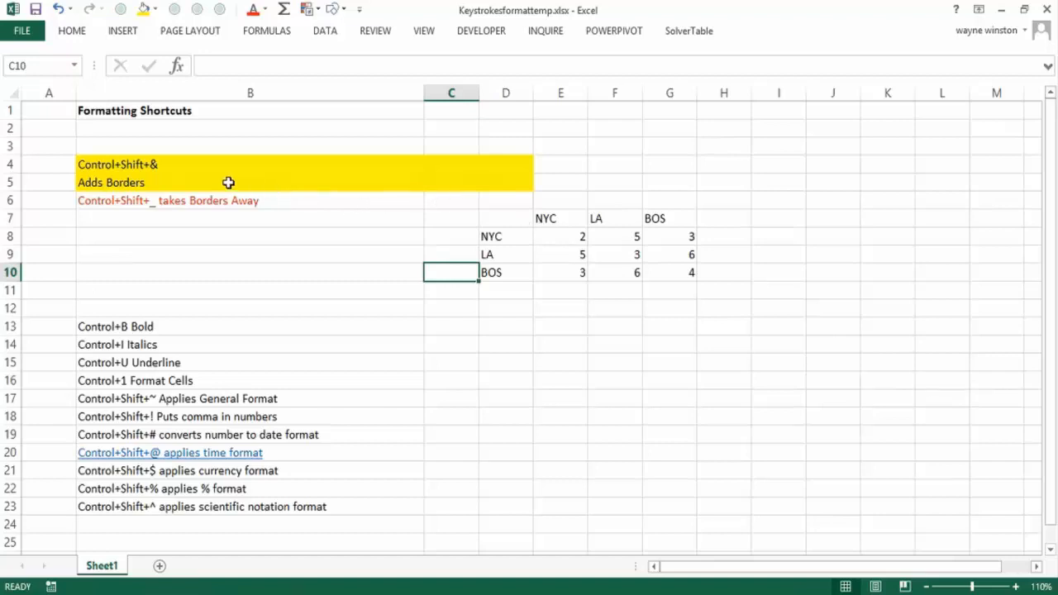
- Add an outline border around the values in E8:G10, and clear the borders from that same range
drag(562, 236, 679, 276)
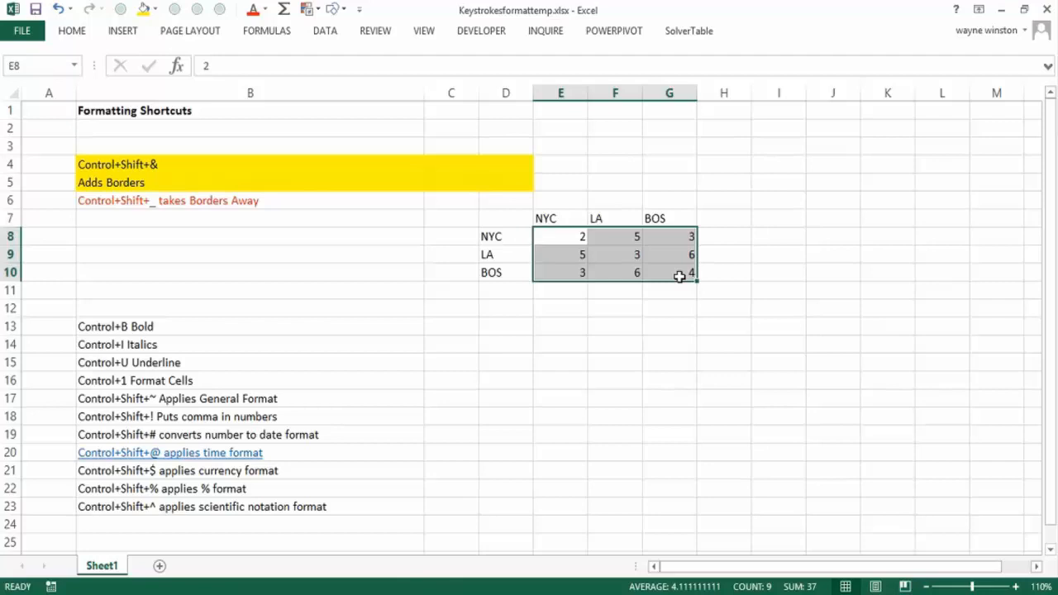
click(726, 347)
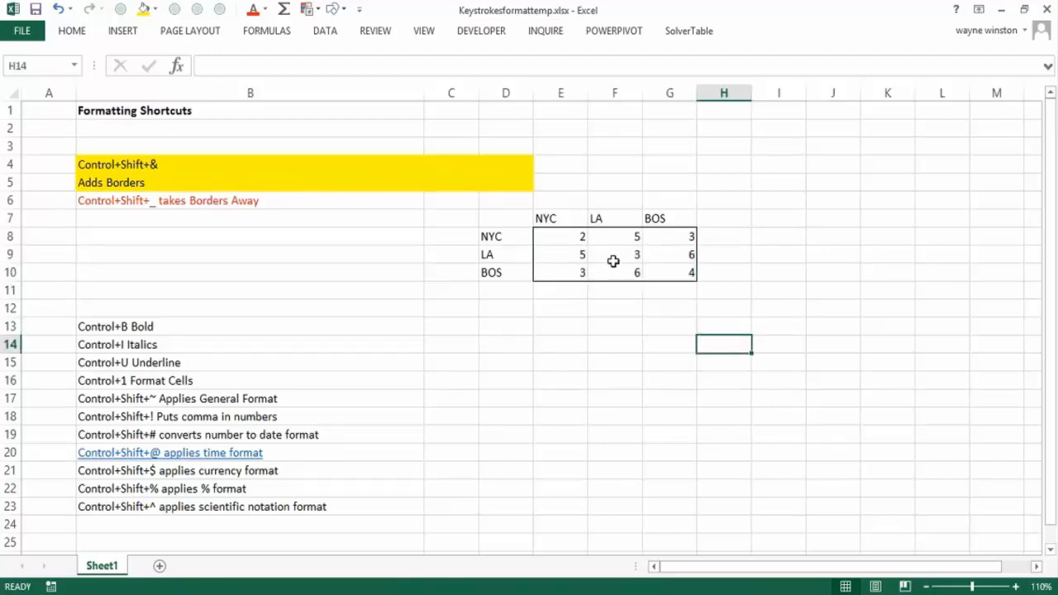
drag(557, 237, 557, 236)
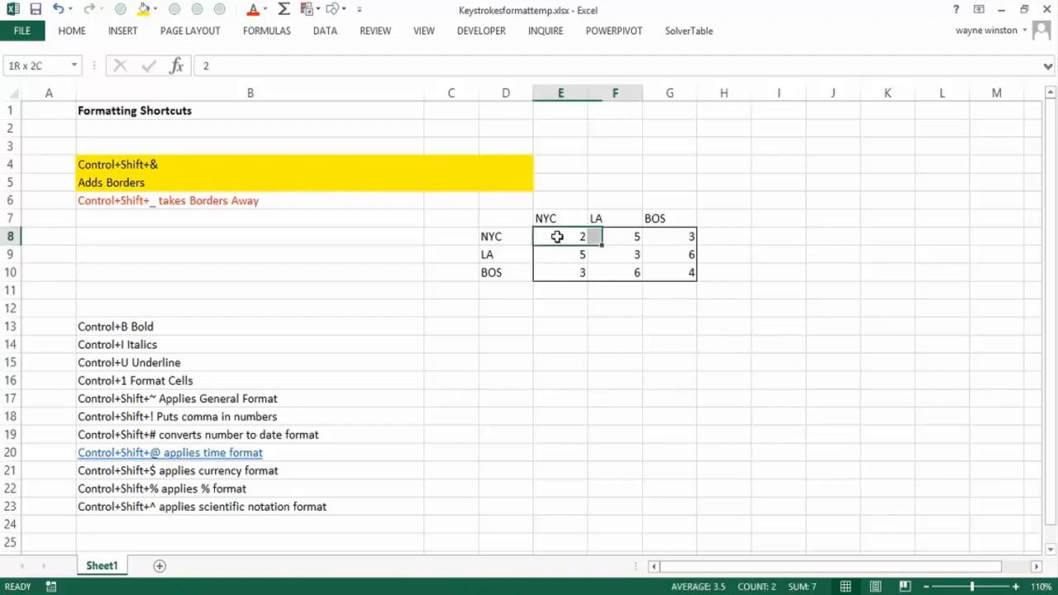
key(shift+Right)
key(shift+Down)
key(shift+Down)
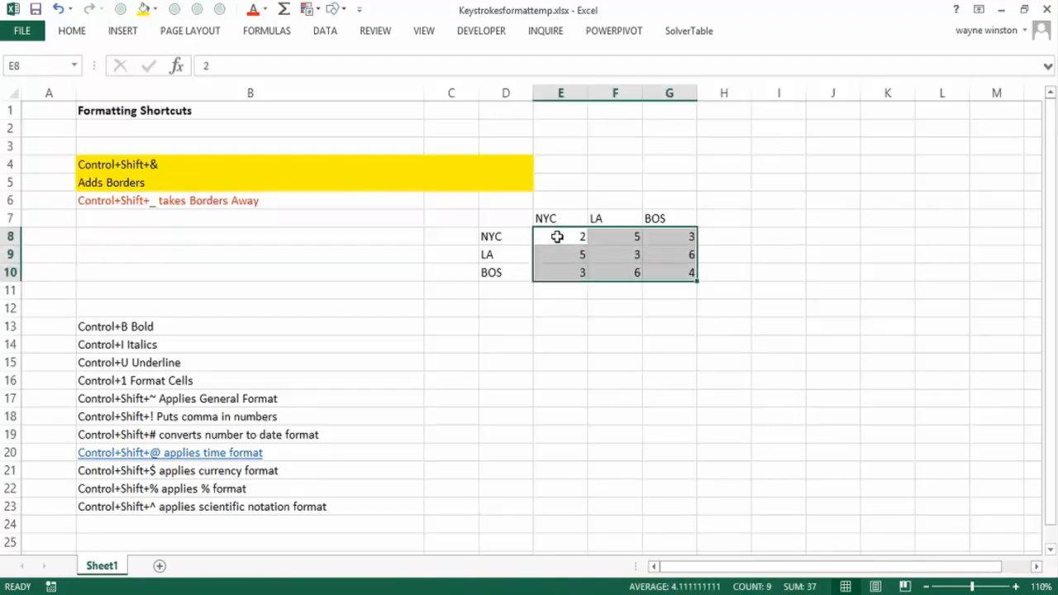
click(563, 331)
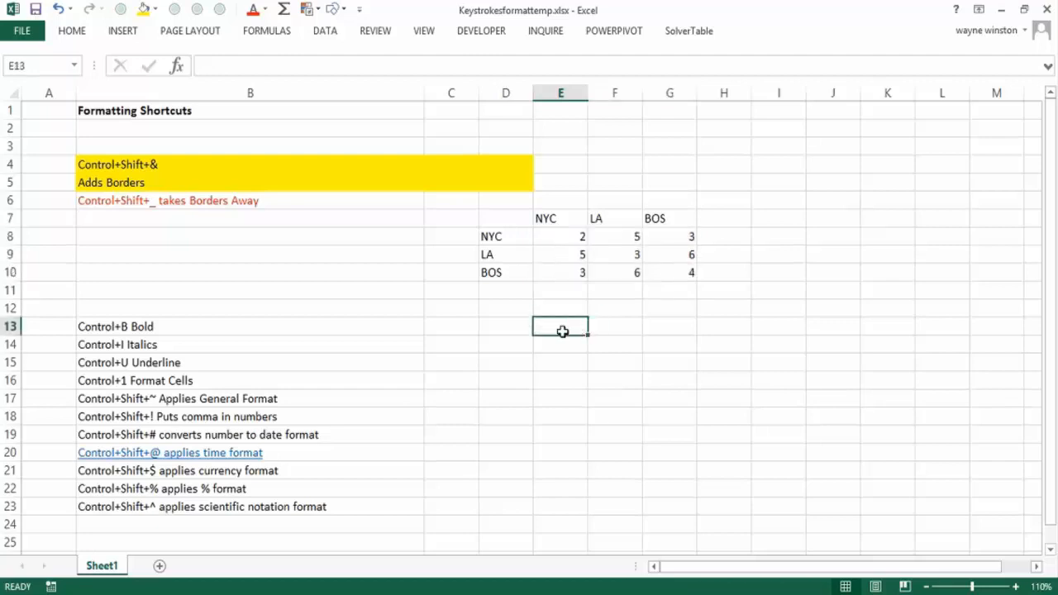
- Enter 4 in cells C13 and D13, and toggle bold on and off for D13
click(447, 328)
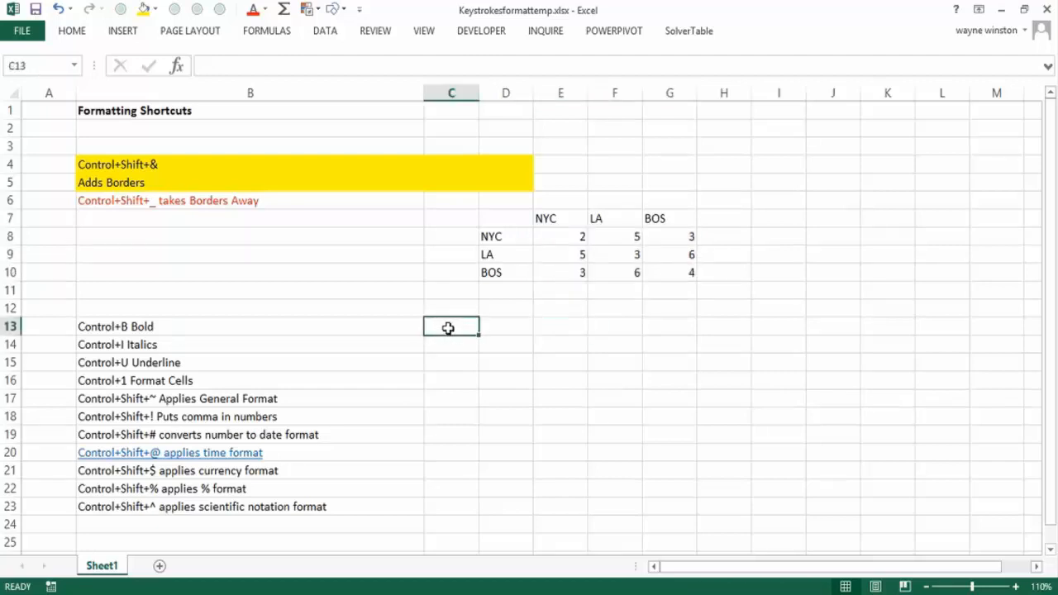
text(4)
key(Tab)
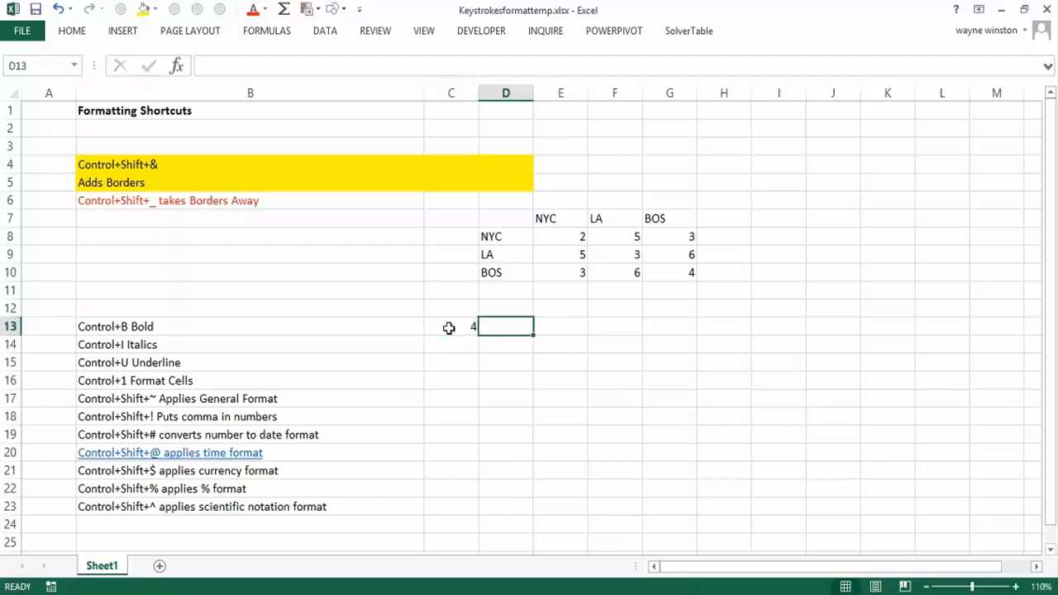
text(4)
key(Tab)
key(Left)
key(ctrl+b)
key(ctrl+b)
- Enter 5 in cells C14 and D14, and italicize the value in D14
click(456, 340)
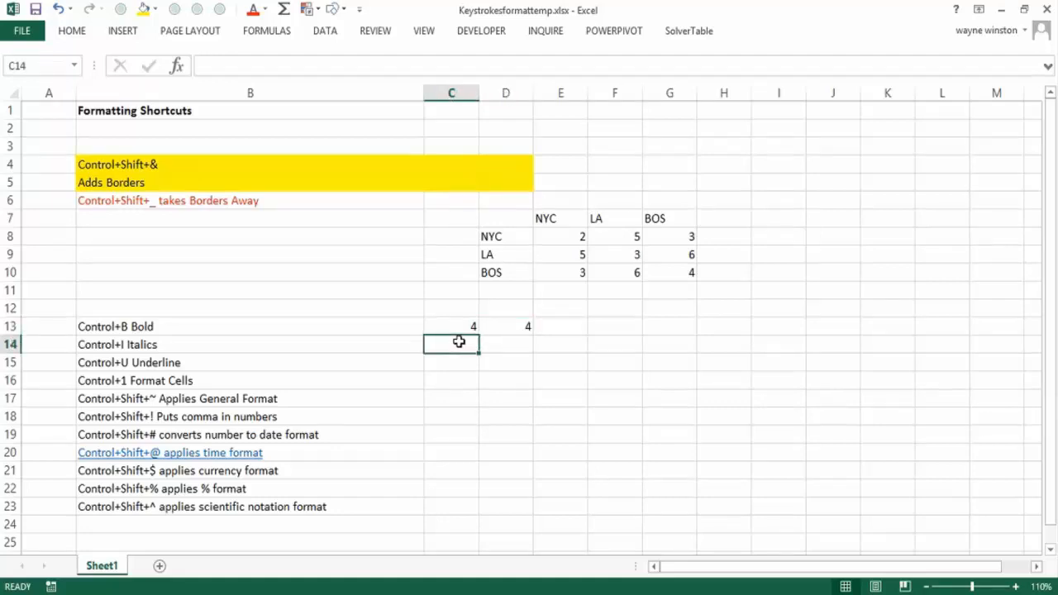
text(5)
key(Tab)
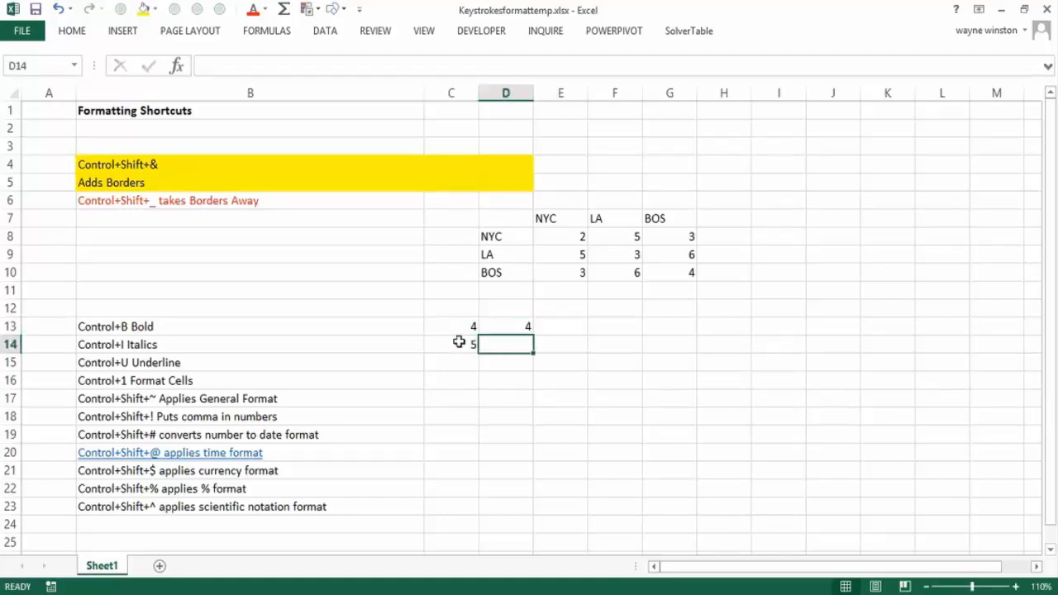
text(5)
key(Tab)
key(Left)
- Make the value in cell D13 bold
click(496, 321)
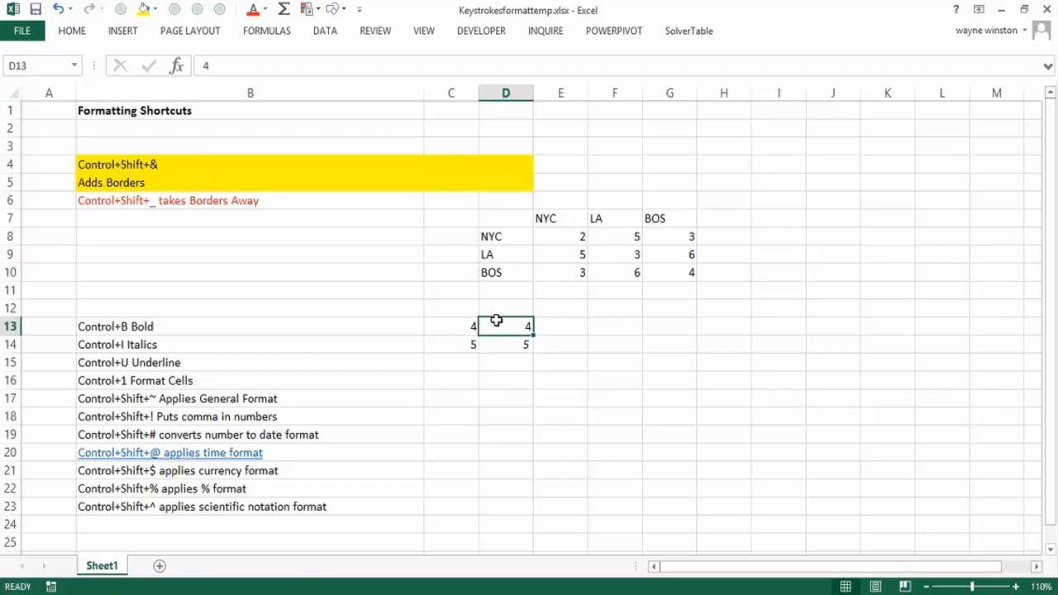
key(ctrl+b)
- Enter 6 in cells C15 and D15, and underline the value in D15
click(448, 364)
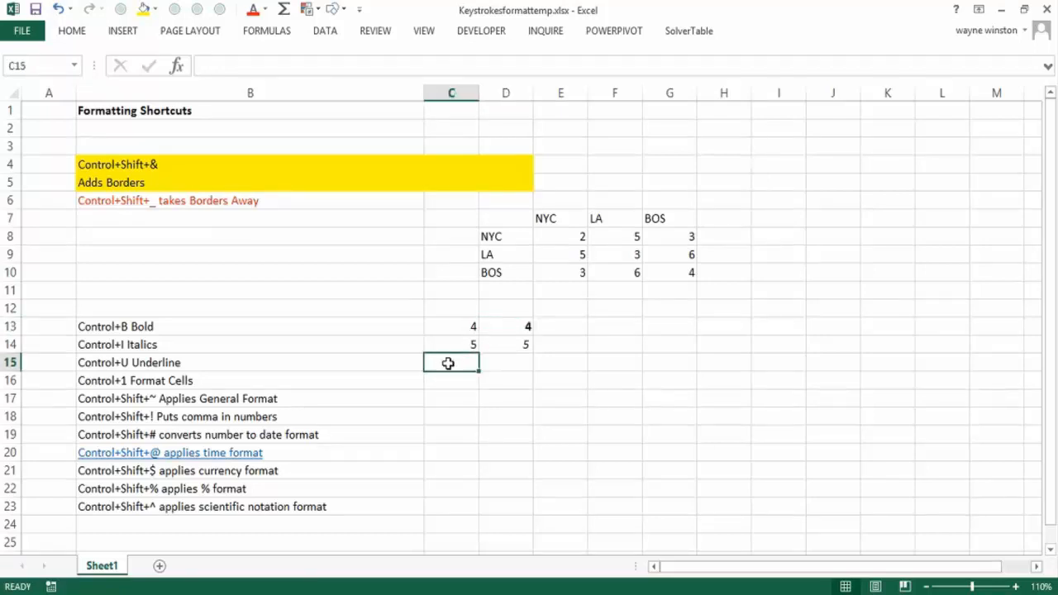
text(6)
key(Tab)
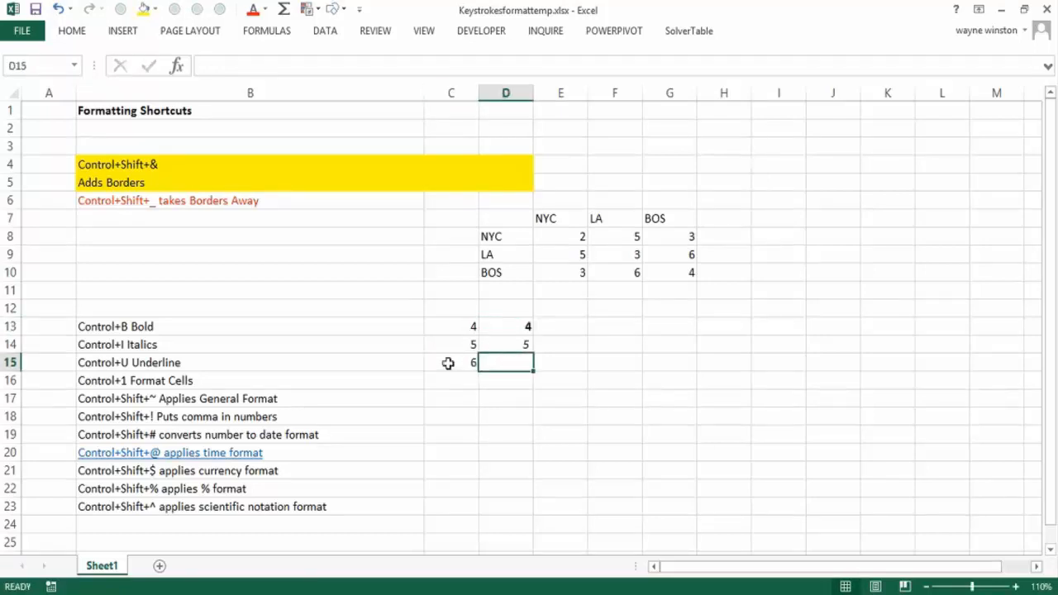
text(6)
key(ctrl+Return)
key(ctrl+u)
key(Return)
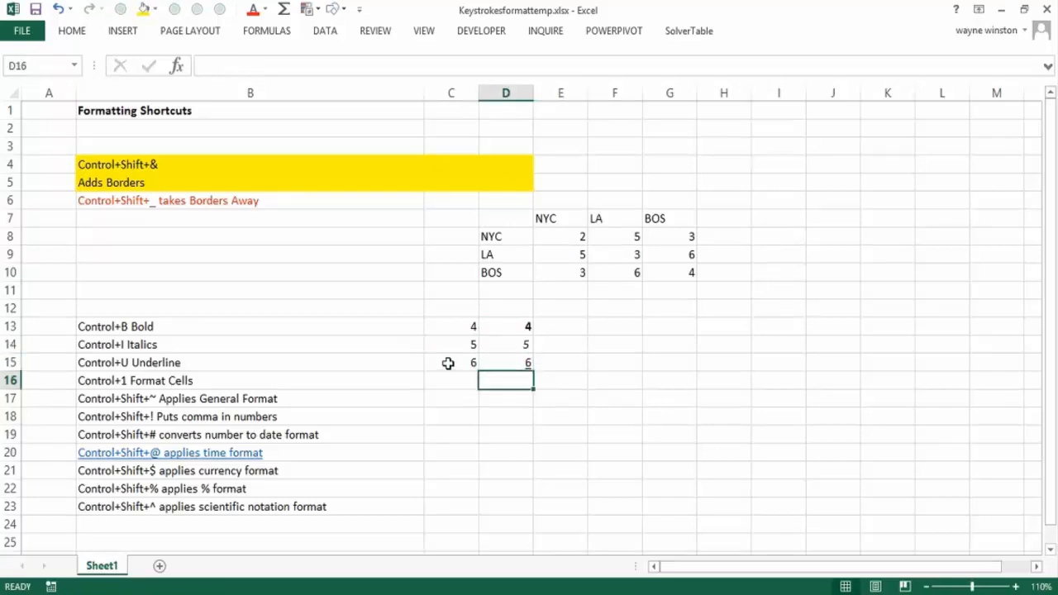
key(Left)
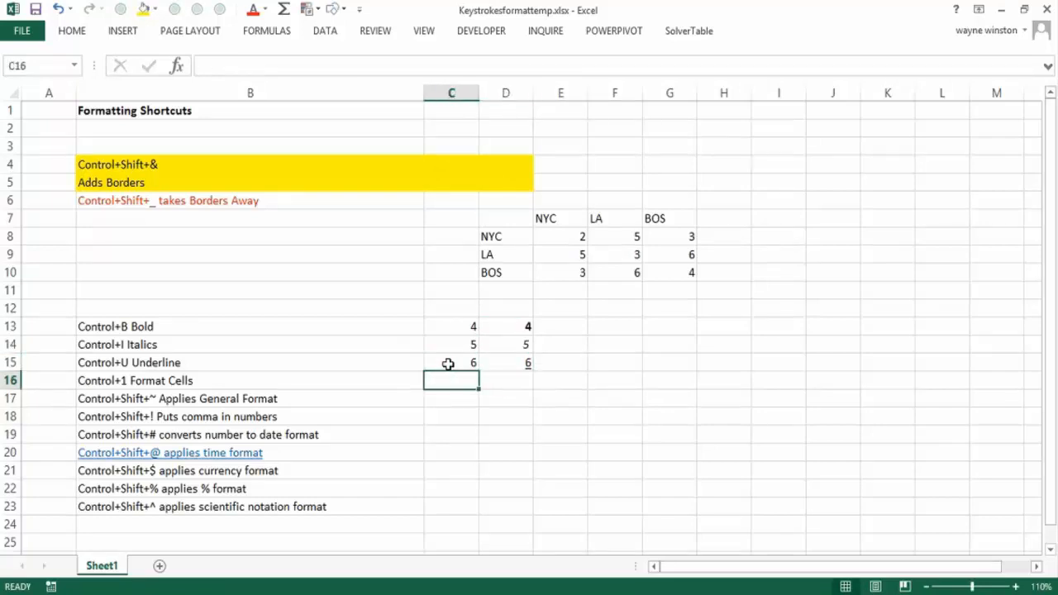
- Open the Format Cells dialog for the empty cell G15 and close it without changing anything
click(672, 369)
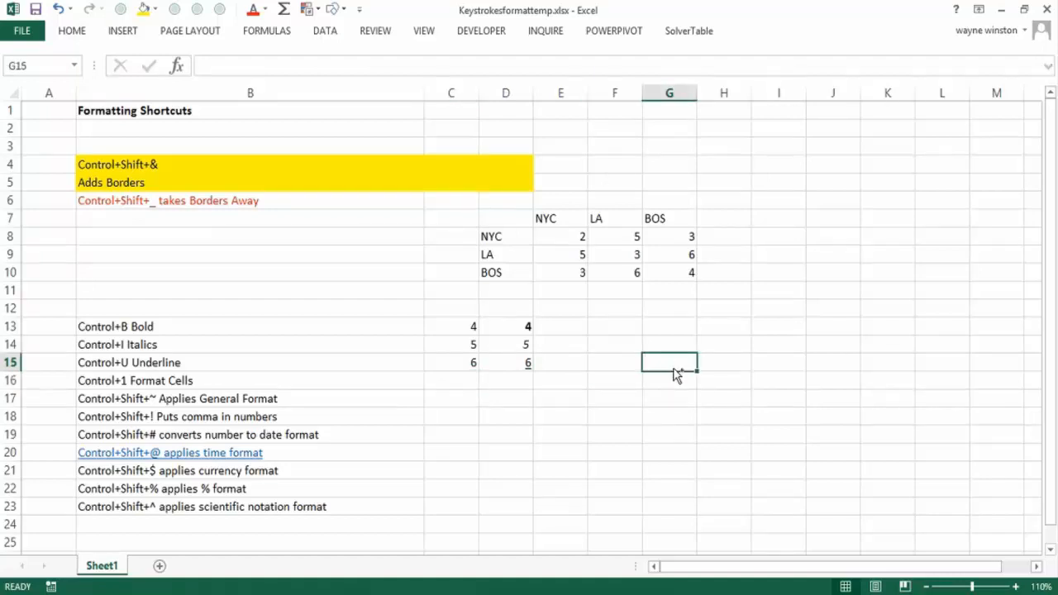
key(ctrl+1)
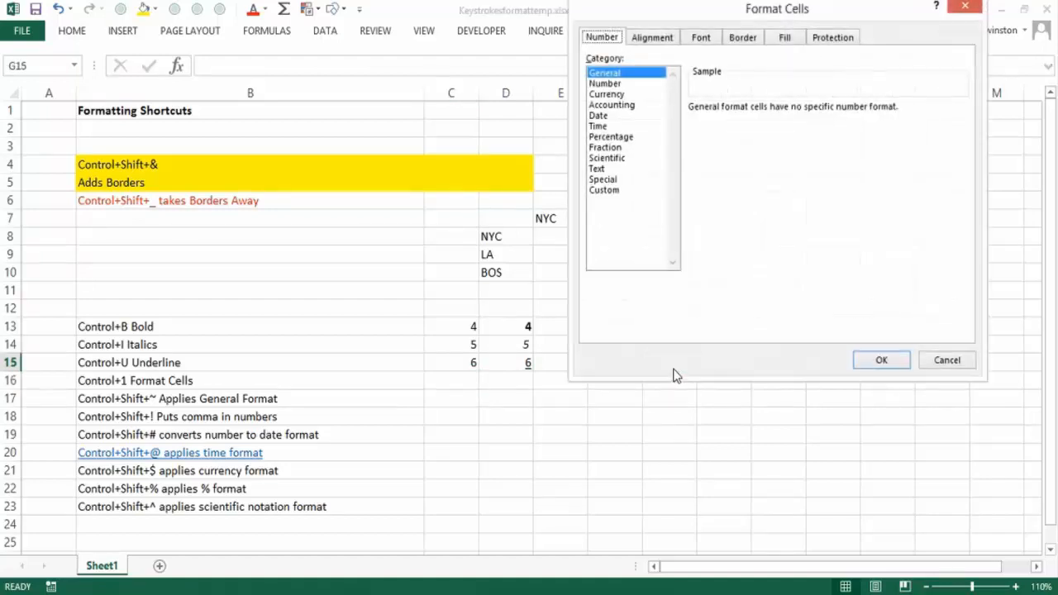
click(972, 9)
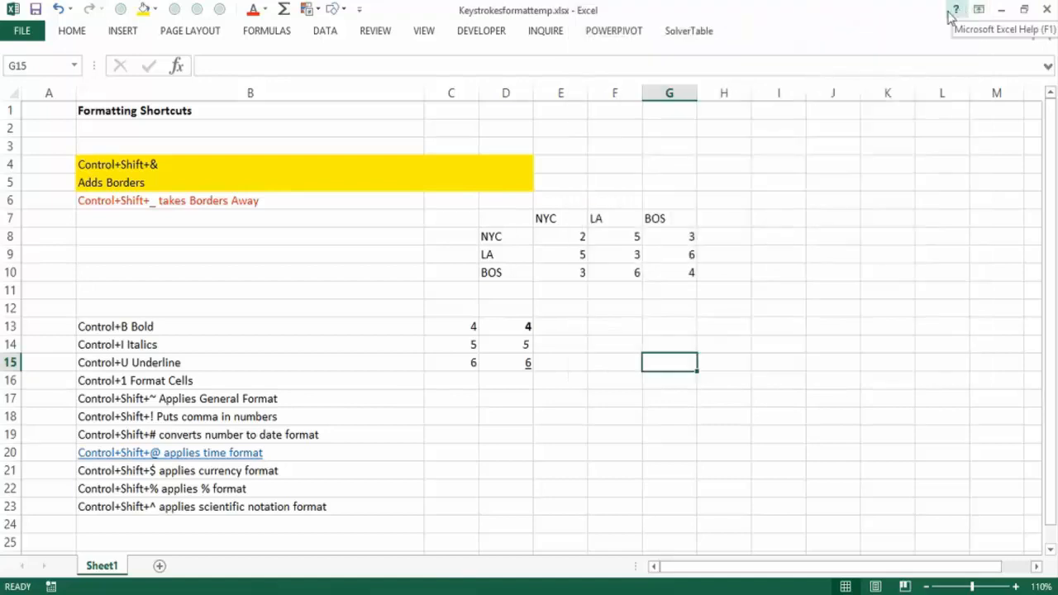
- Enter the formula =TODAY() in cells C17 and D17
click(454, 397)
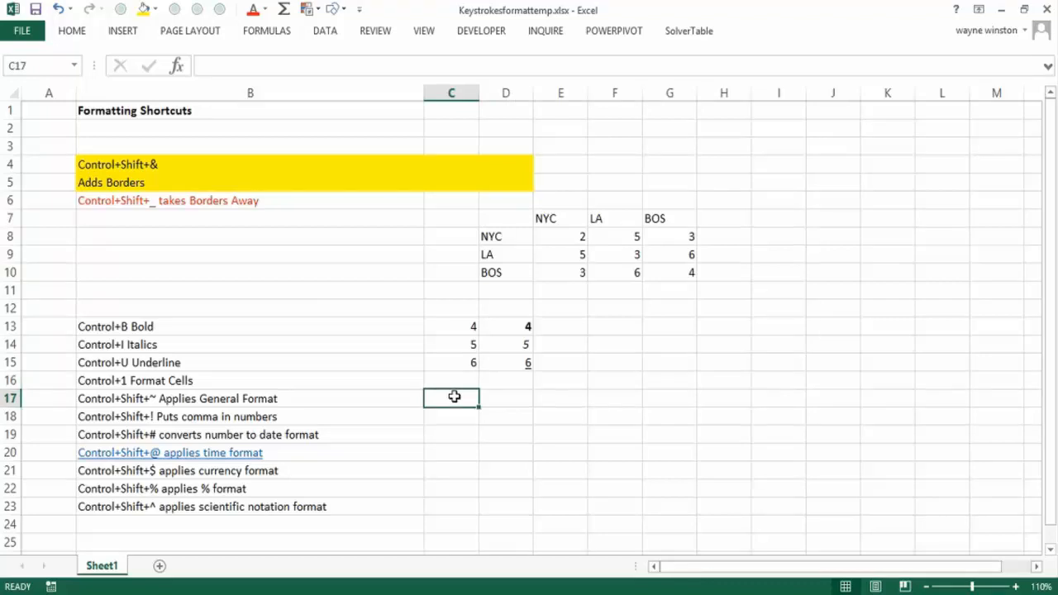
text(=tpo)
key(BackSpace)
key(BackSpace)
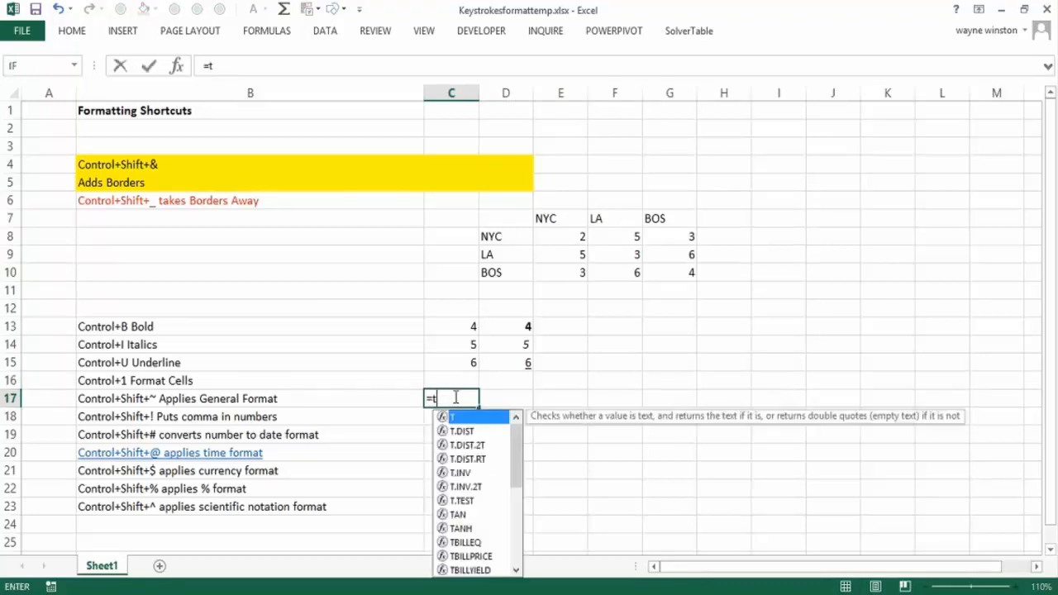
text(oday())
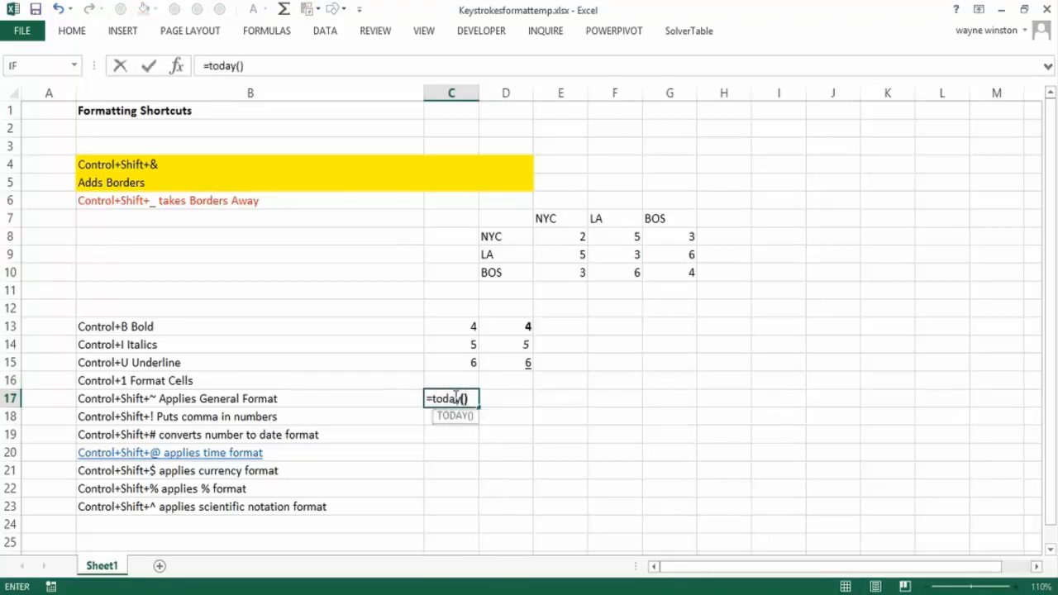
key(Return)
click(512, 399)
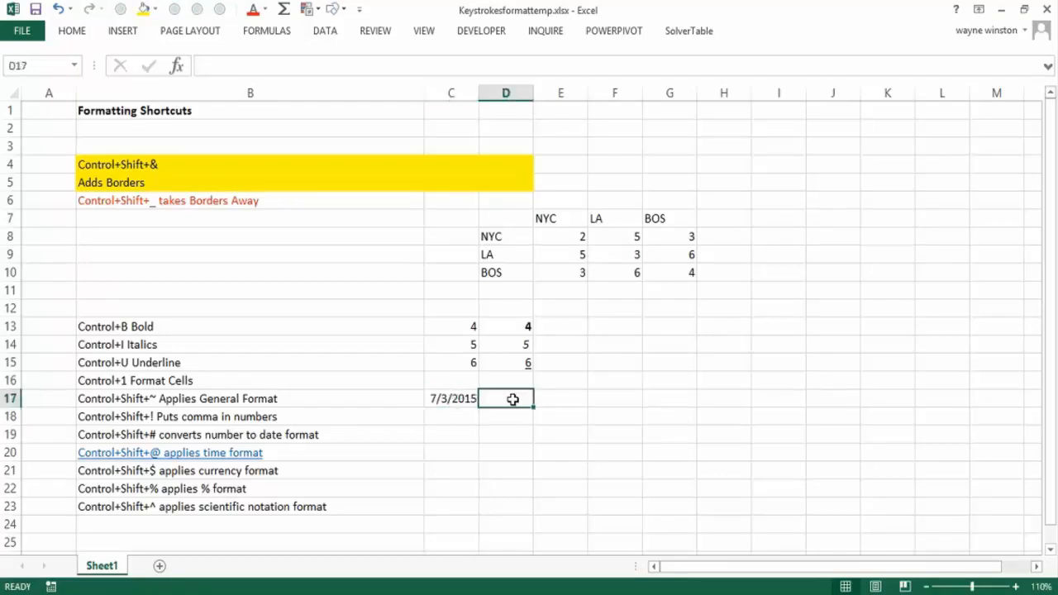
text(=today())
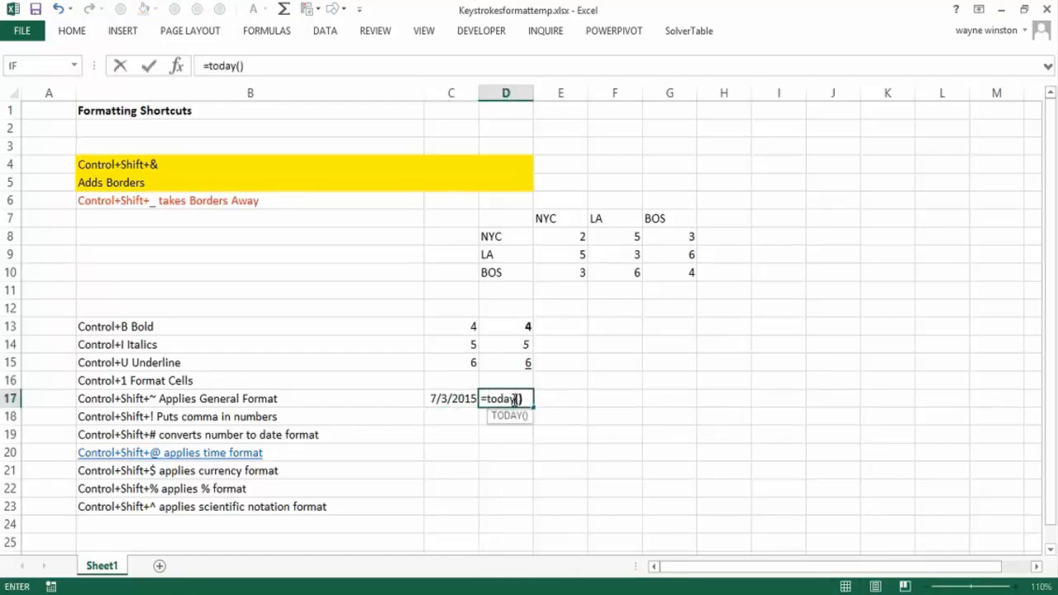
key(Return)
- Apply the General number format to the date in cell D17
click(515, 399)
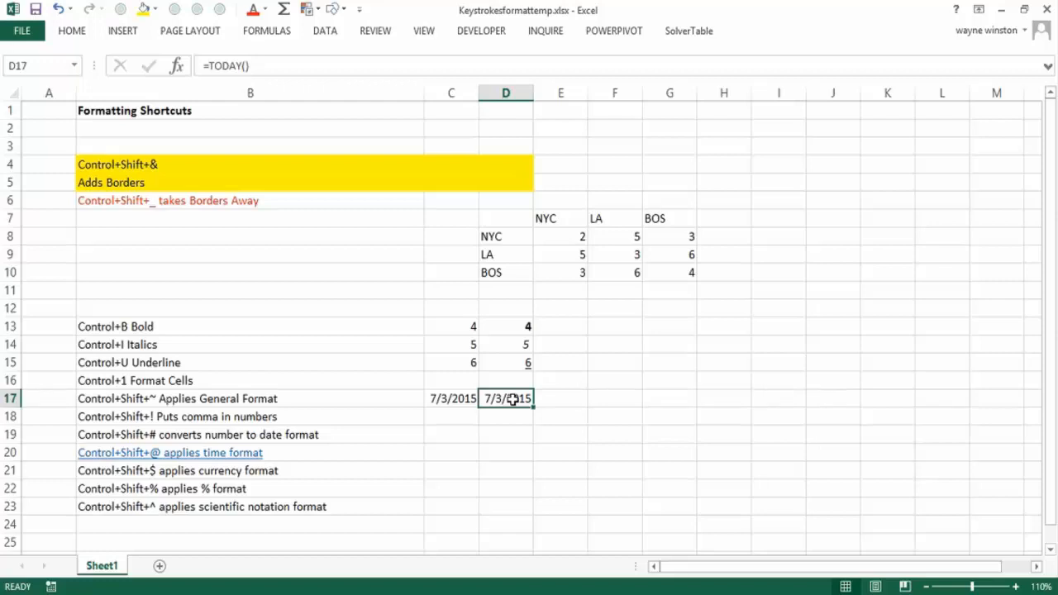
key(ctrl+shift+asciitilde)
click(508, 421)
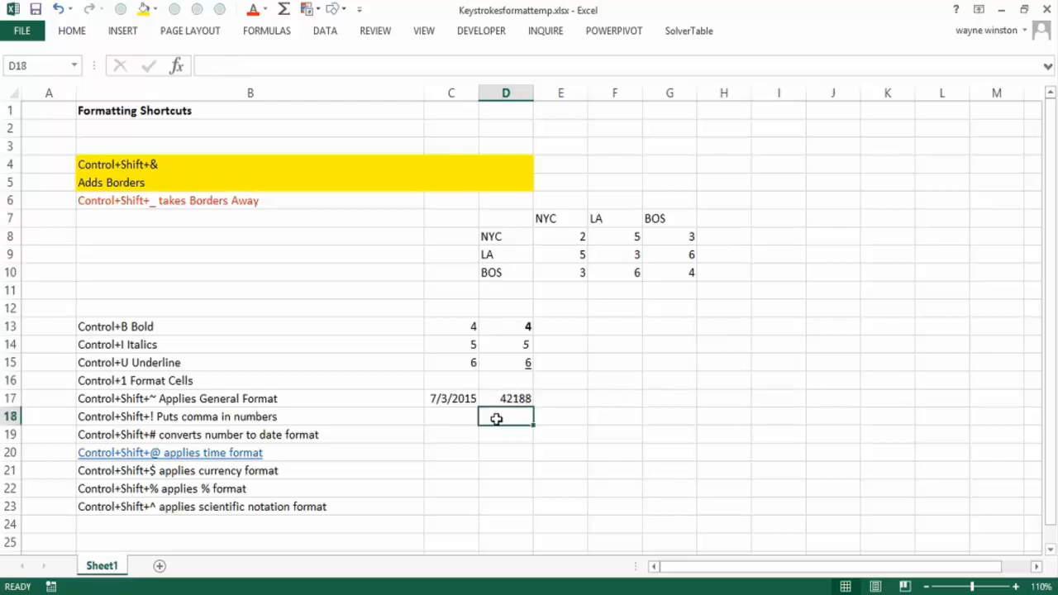
- Enter 43,000.35 in C18 and 43000.35 in D18, and apply the comma number format to D18
click(473, 418)
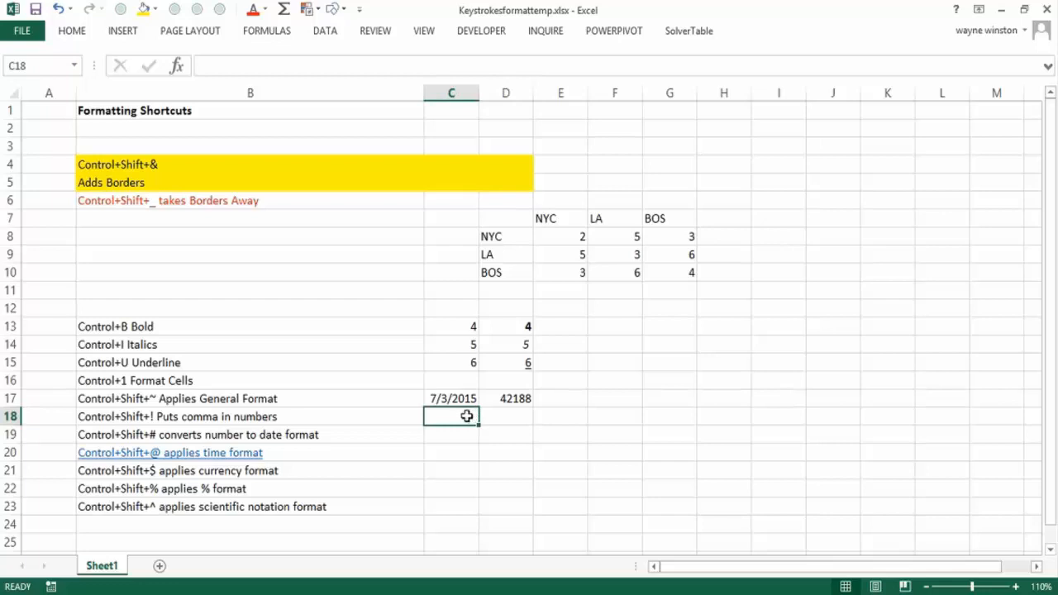
text(4)
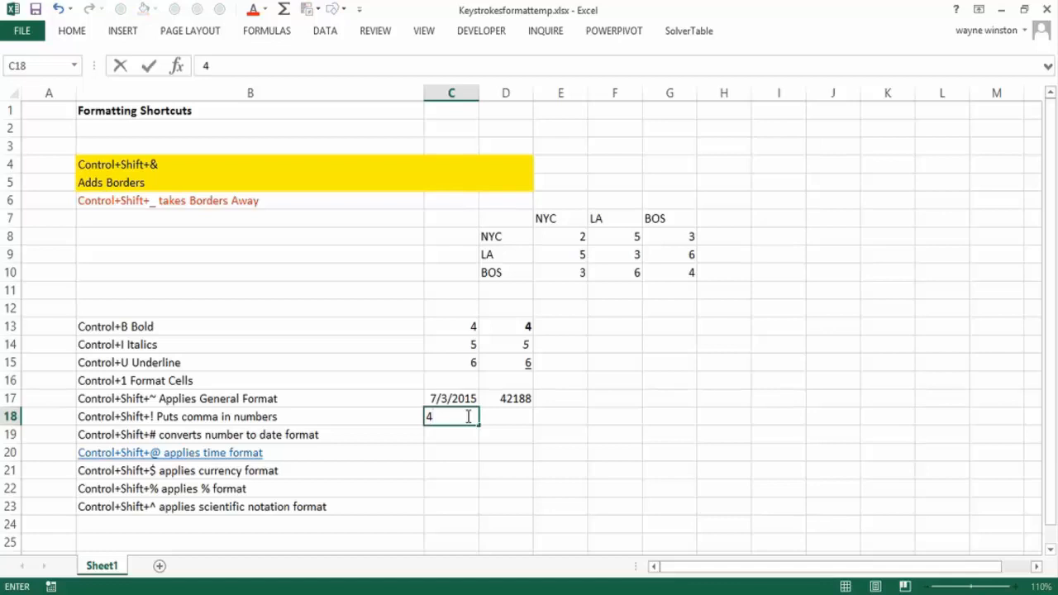
text(3,000.35)
key(Tab)
text(43)
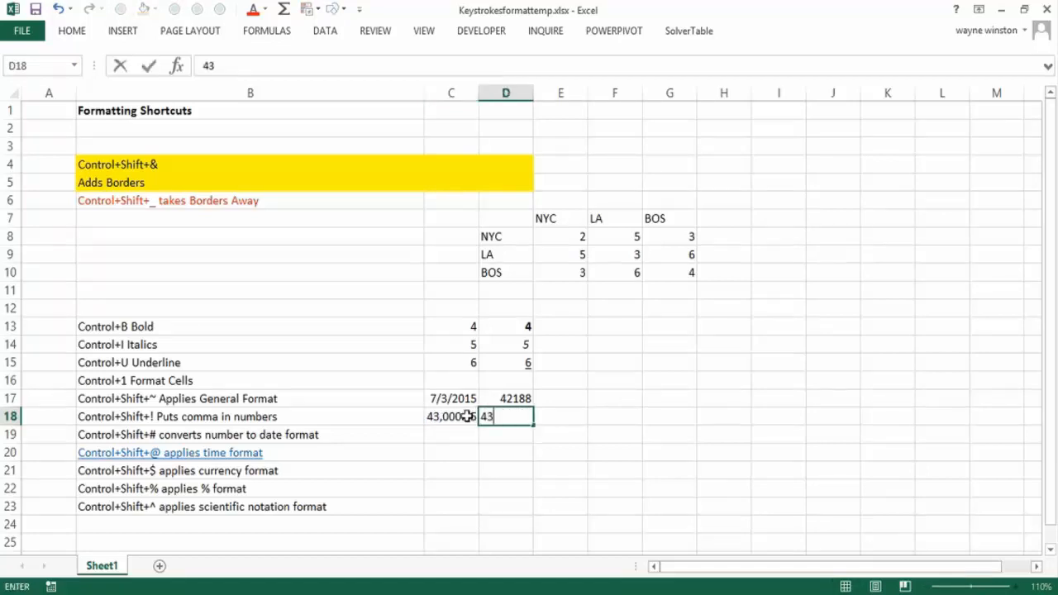
text(000.35)
key(ctrl+Return)
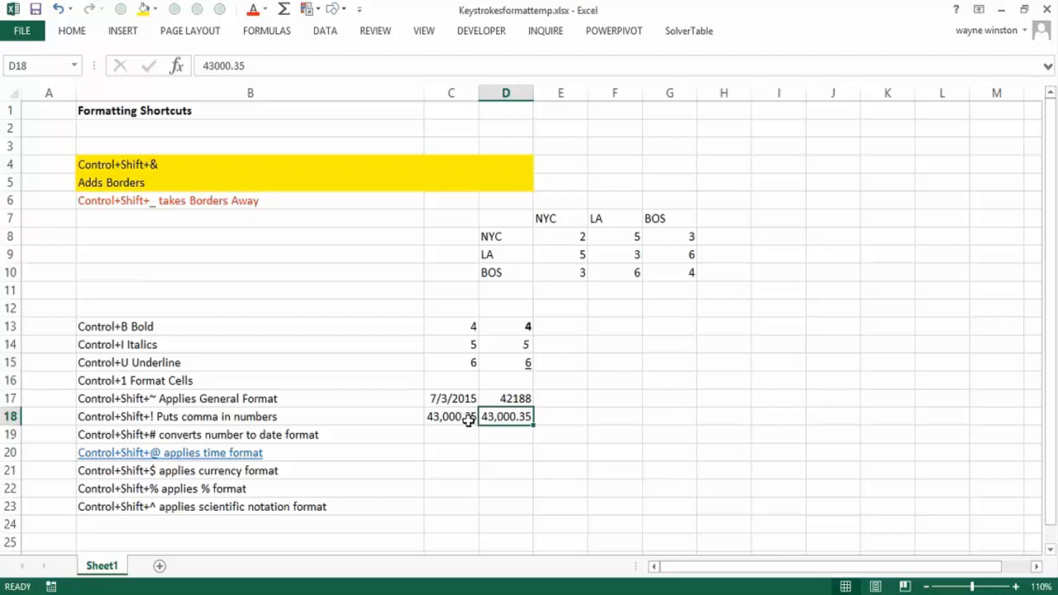
key(ctrl+shift+1)
- Enter 42188 in cells C19 and D19, and apply the date format to D19
click(468, 432)
click(500, 434)
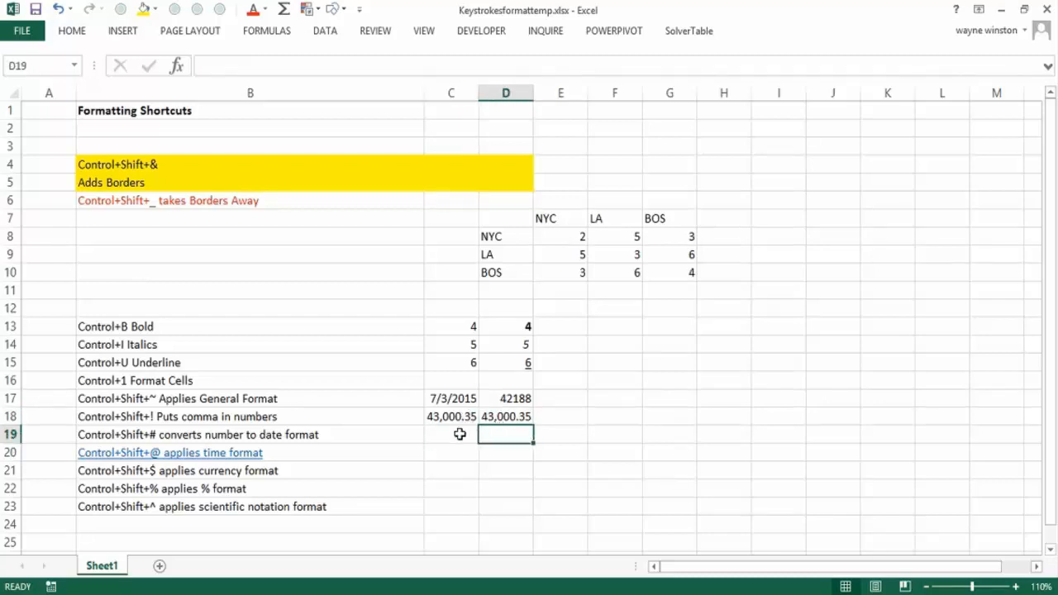
click(460, 435)
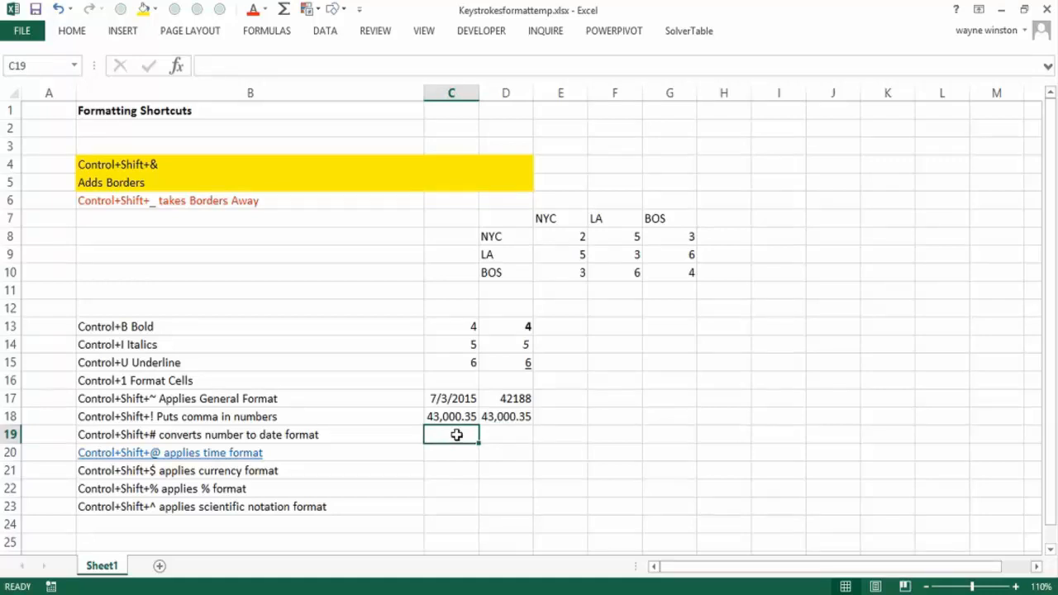
text(42188)
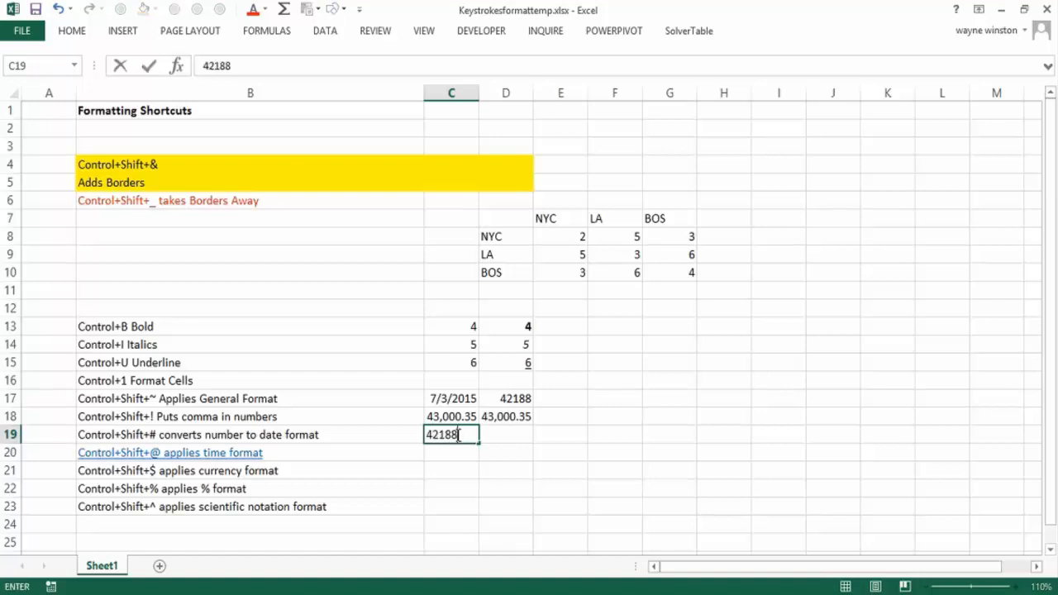
key(Tab)
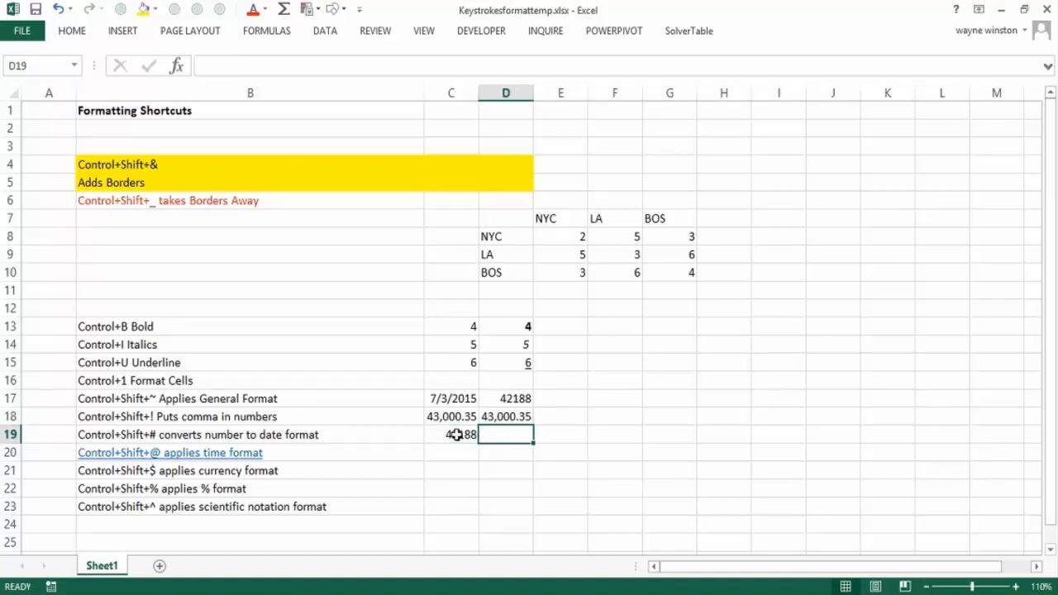
text(42188)
key(Up)
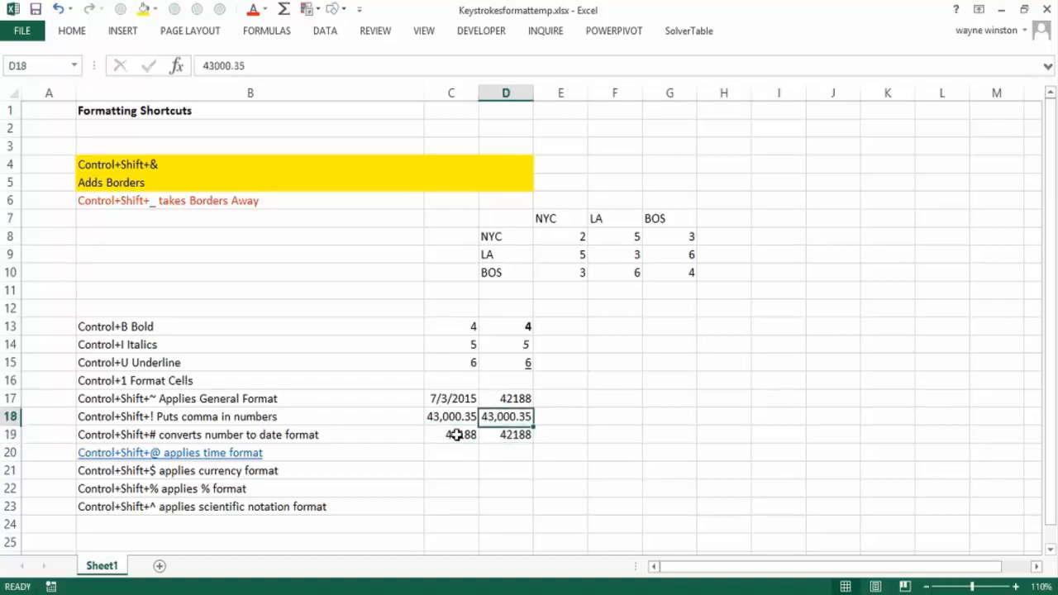
key(Down)
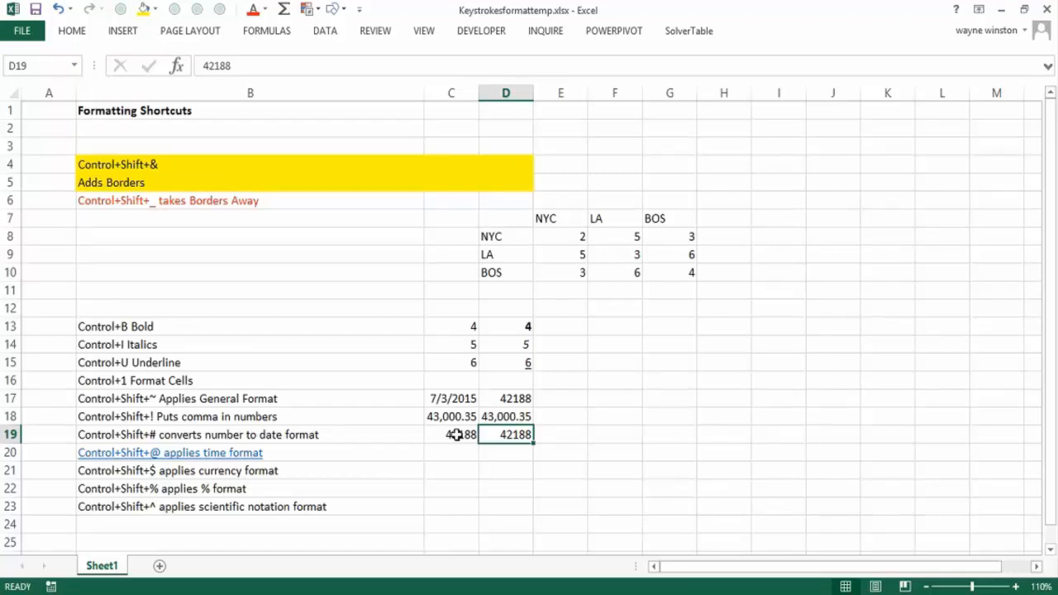
key(ctrl+shift+numbersign)
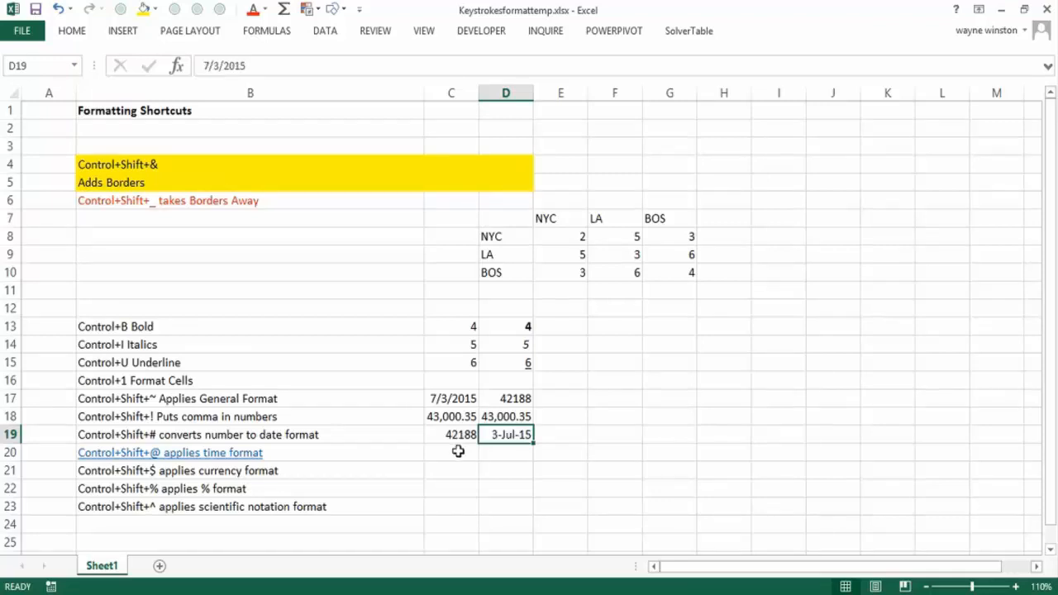
- Enter .4 in cell C20 and apply the Number format with two decimal places
click(458, 451)
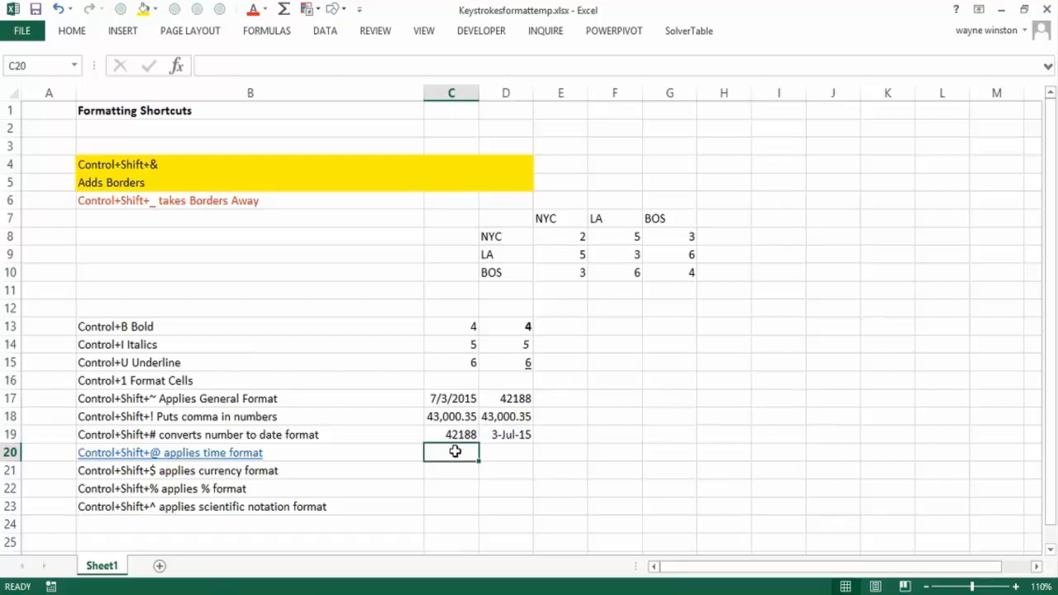
text(.4)
key(Tab)
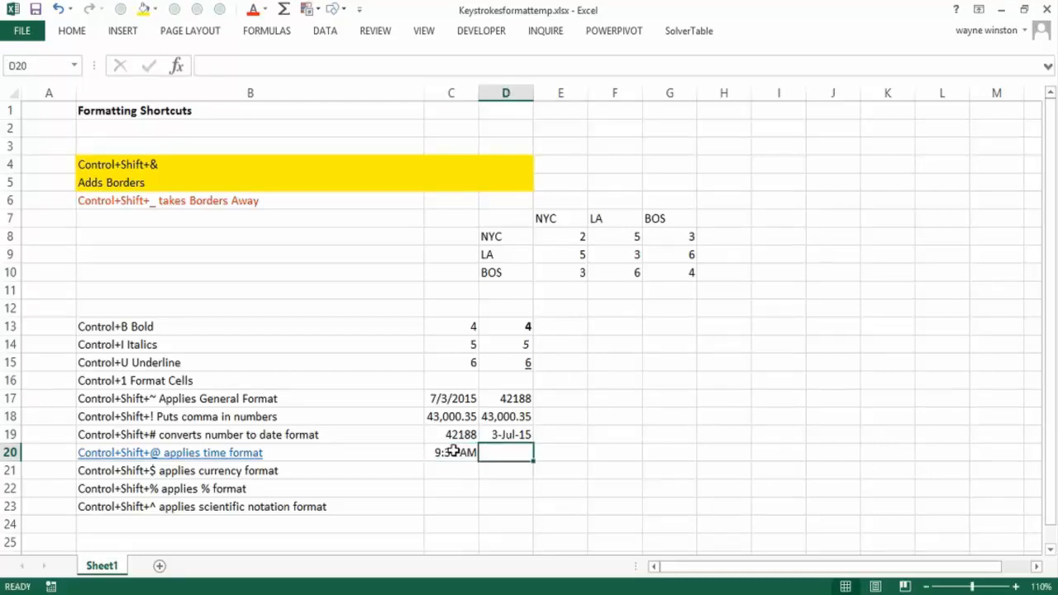
click(454, 450)
key(ctrl+1)
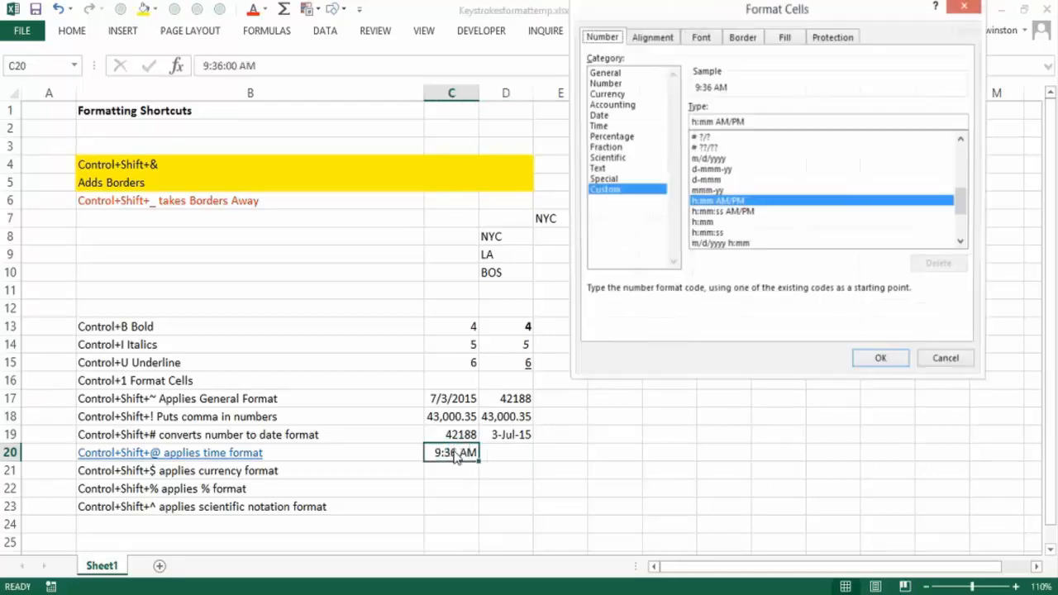
click(604, 83)
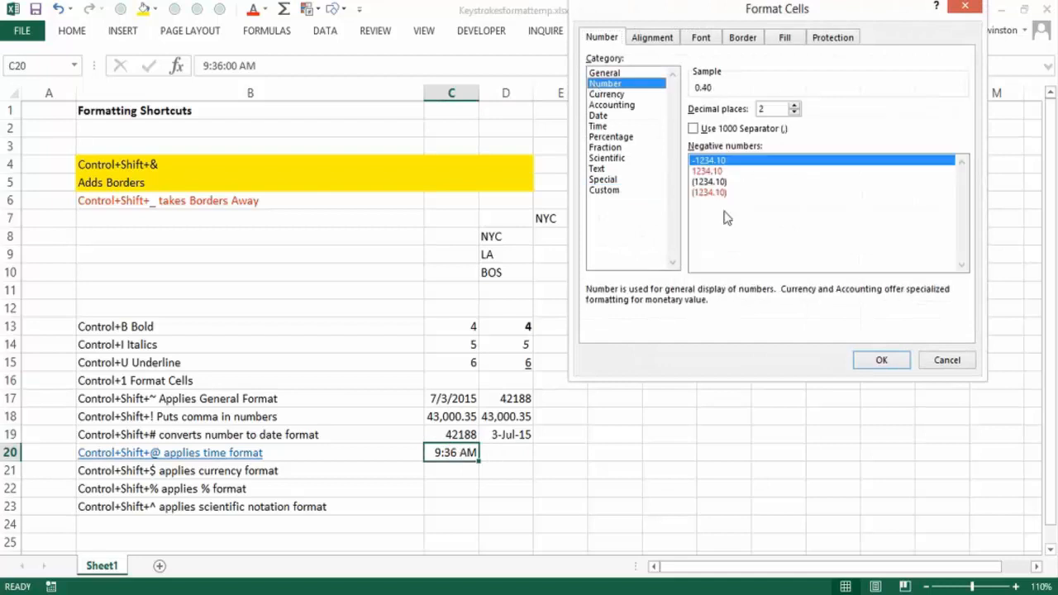
click(883, 361)
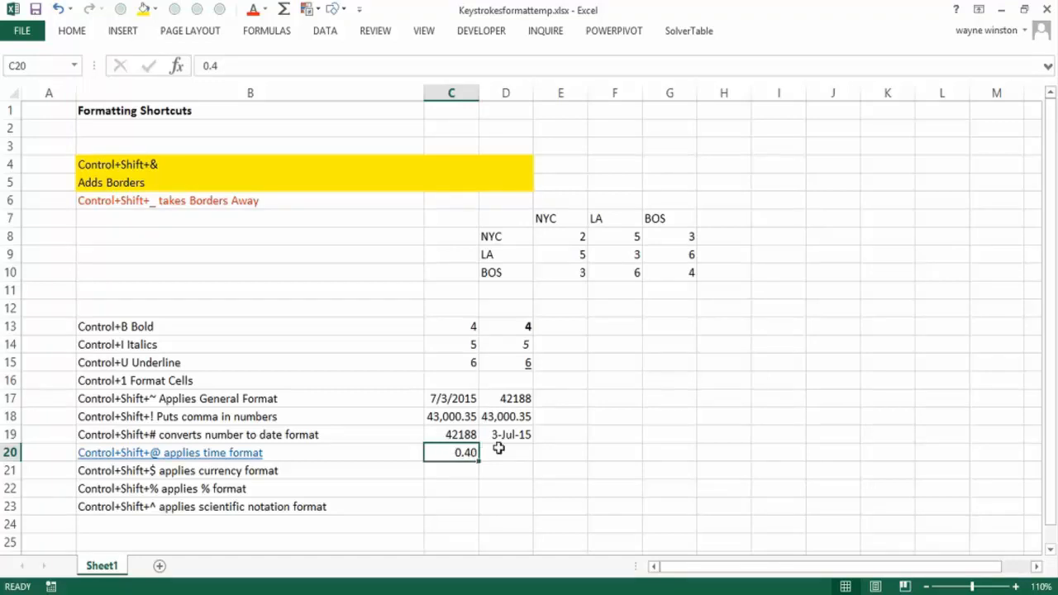
- Enter 0.4 in cell D20 and apply the time format to it
click(498, 449)
text(0.4)
key(Return)
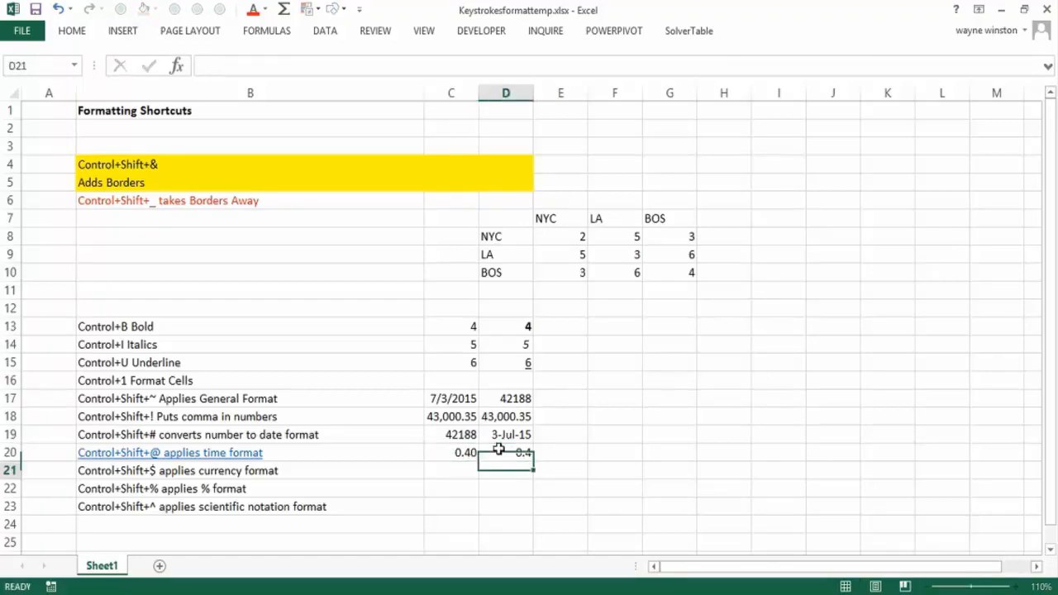
click(499, 450)
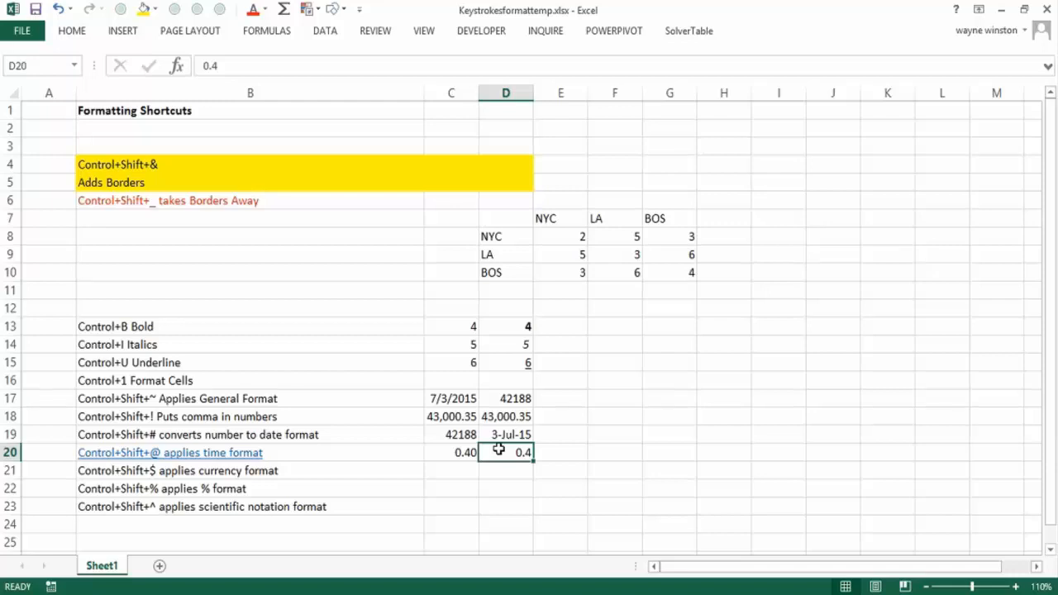
key(ctrl+shift+2)
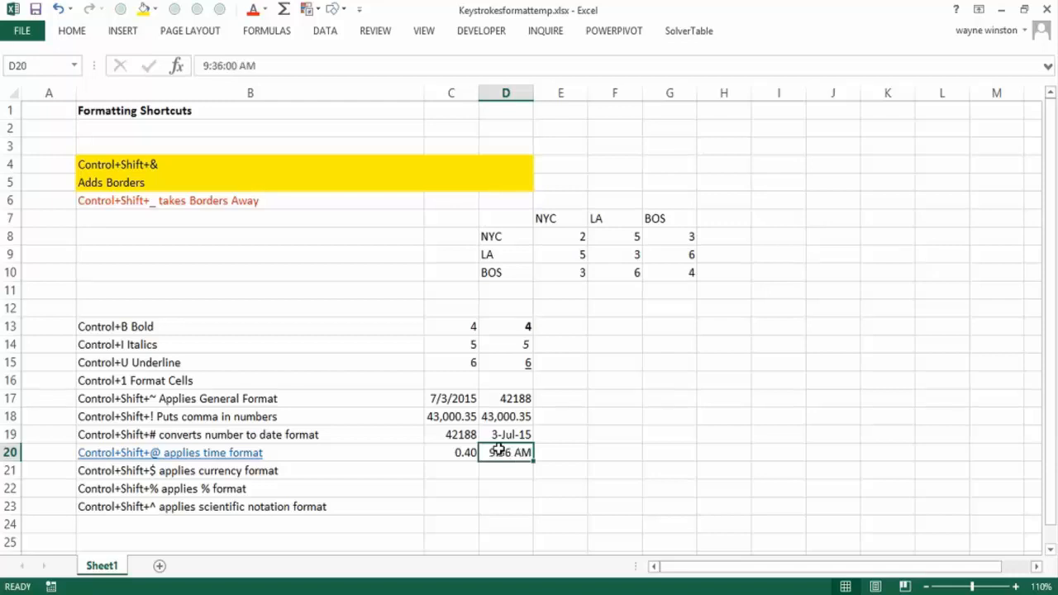
click(516, 471)
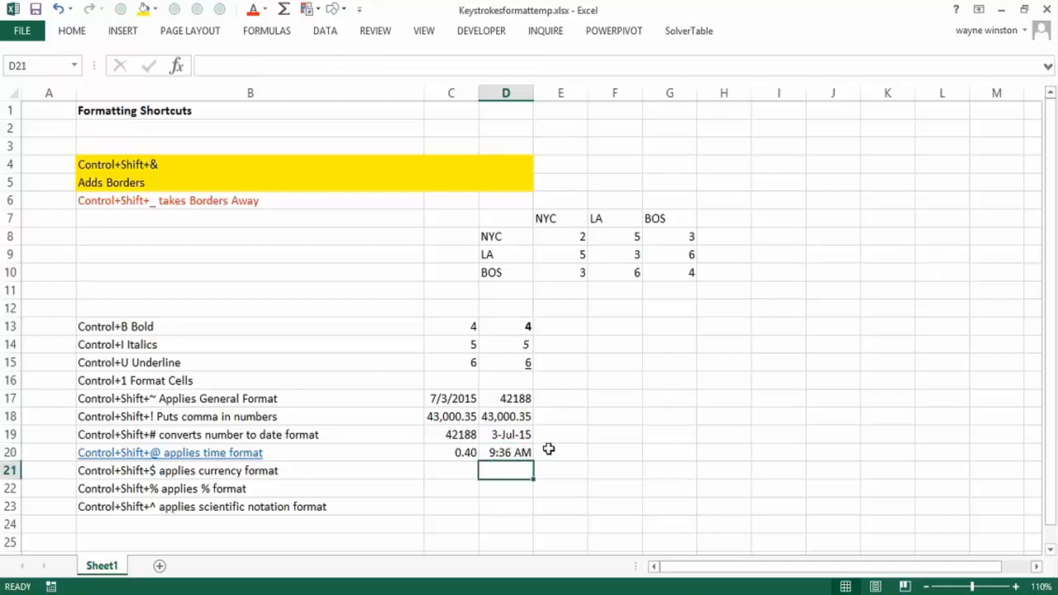
- Enter the formula =.4*24 in cell F20 to convert the day fraction to hours
click(551, 454)
click(630, 456)
text(=.)
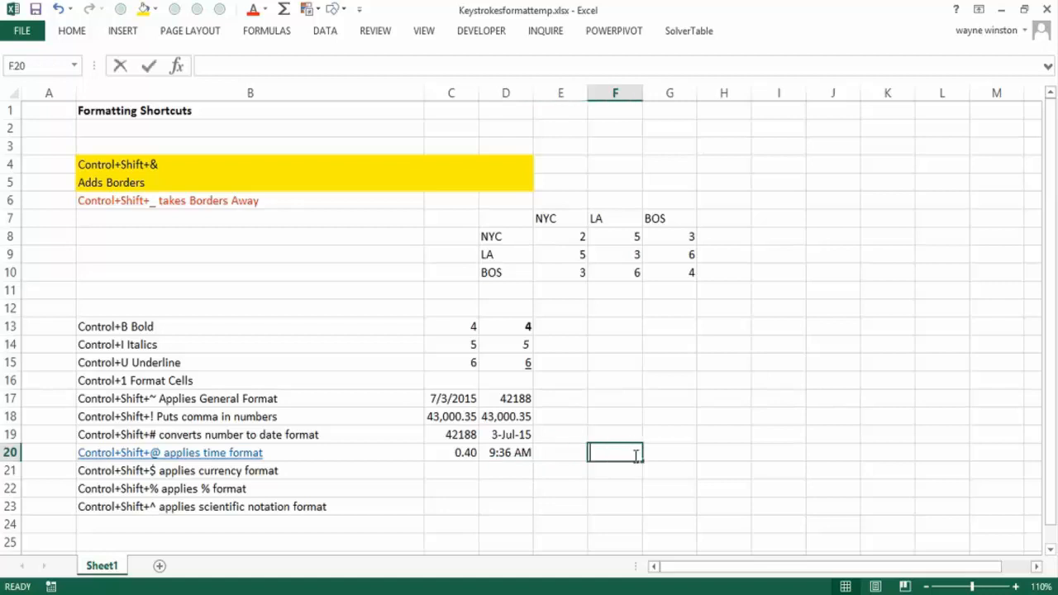
text(4*24)
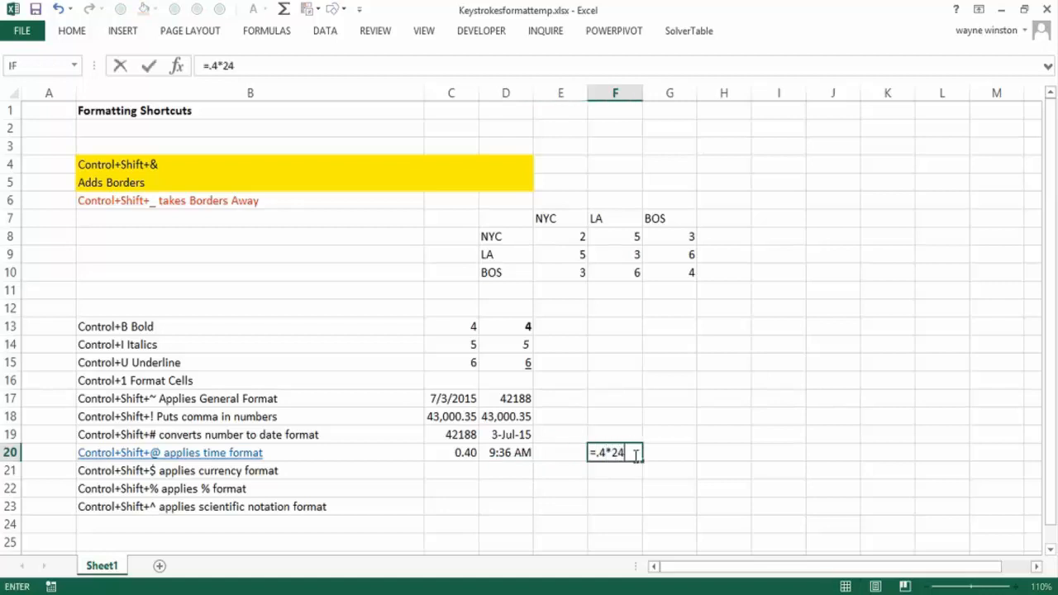
key(Return)
click(604, 456)
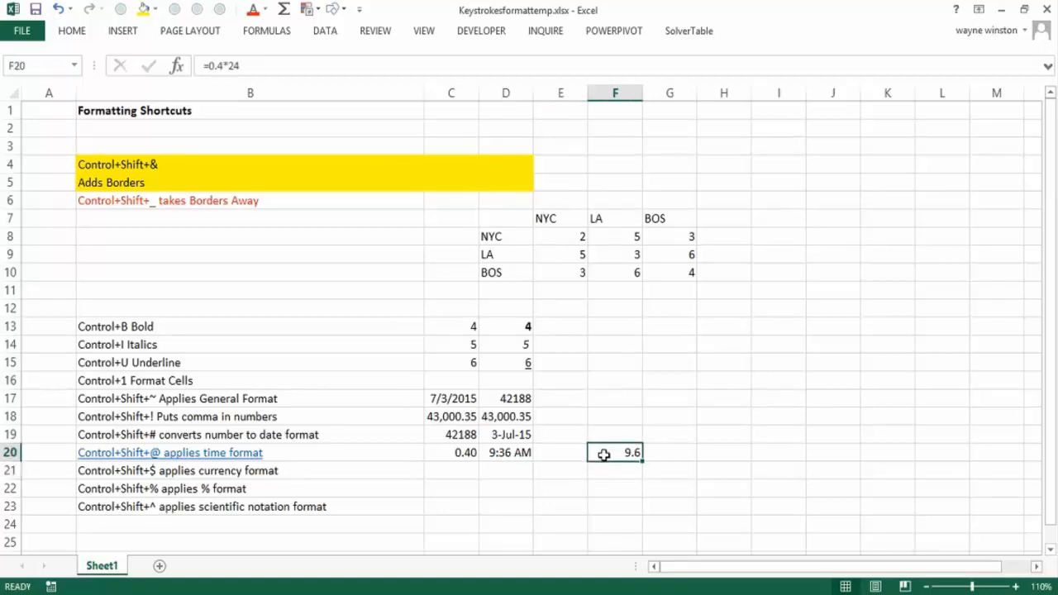
click(530, 454)
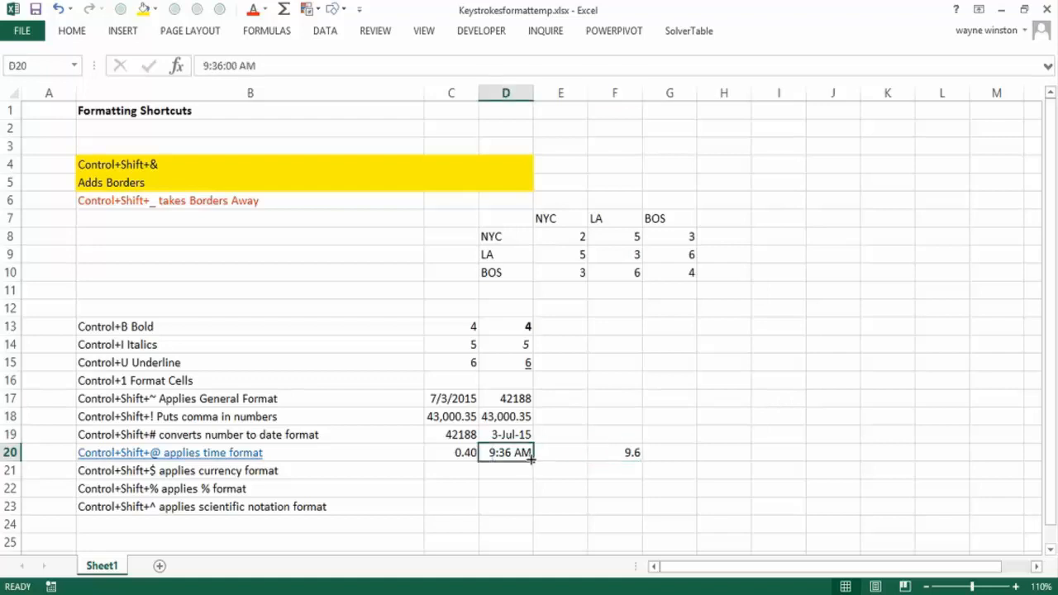
- Enter 400.23 in cells C21 and D21, and apply the currency format to D21
click(463, 472)
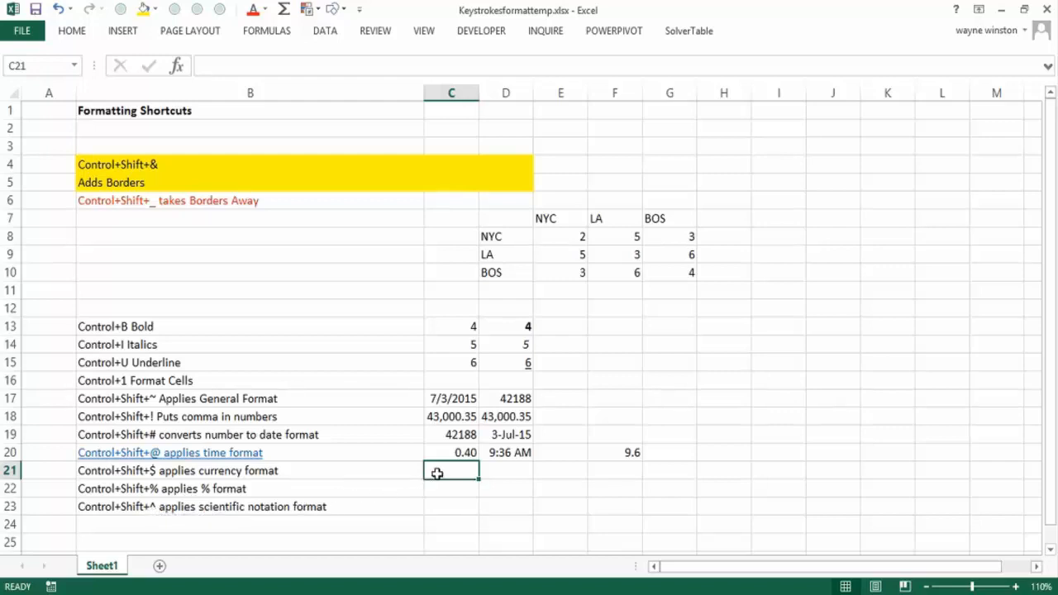
text(400)
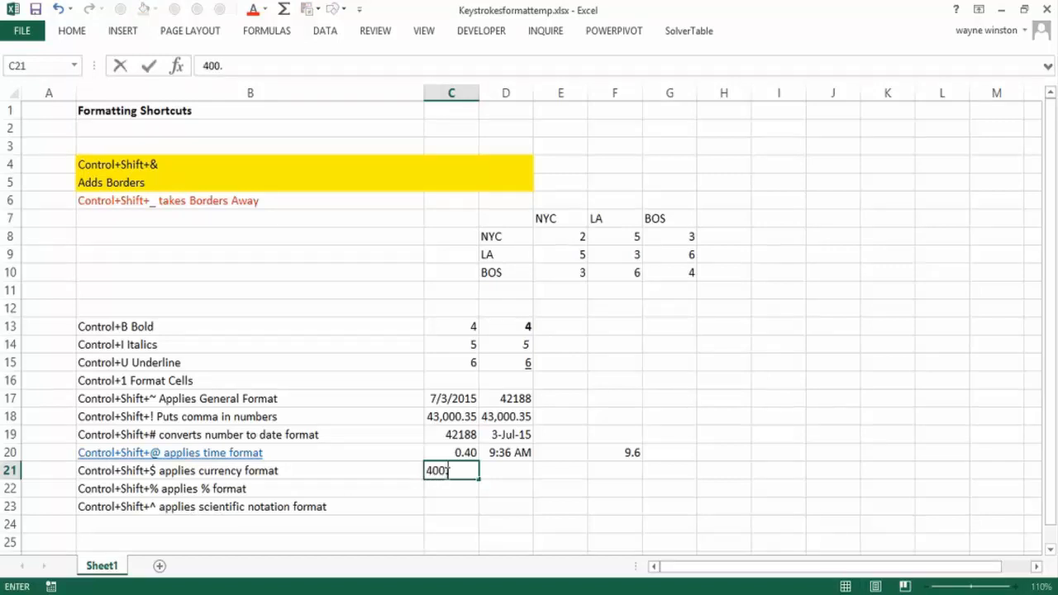
text(.23)
key(Tab)
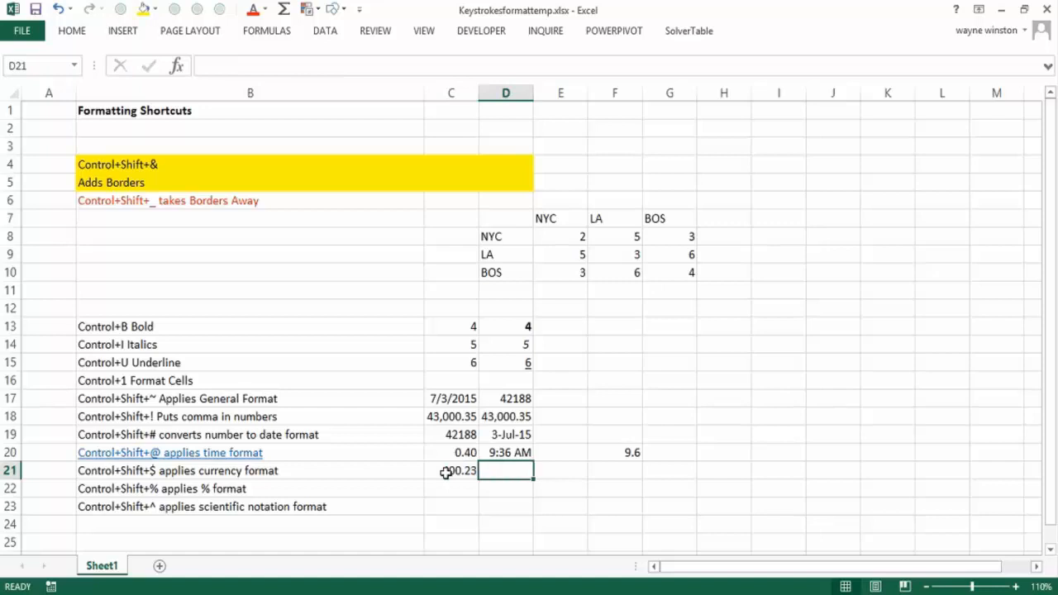
text(400.23)
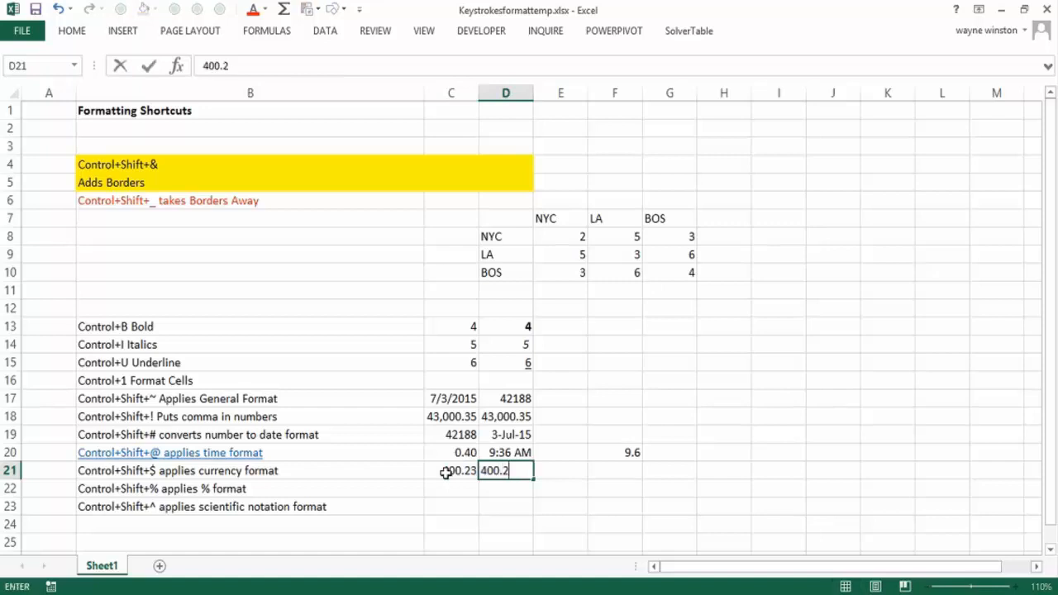
key(Return)
key(Up)
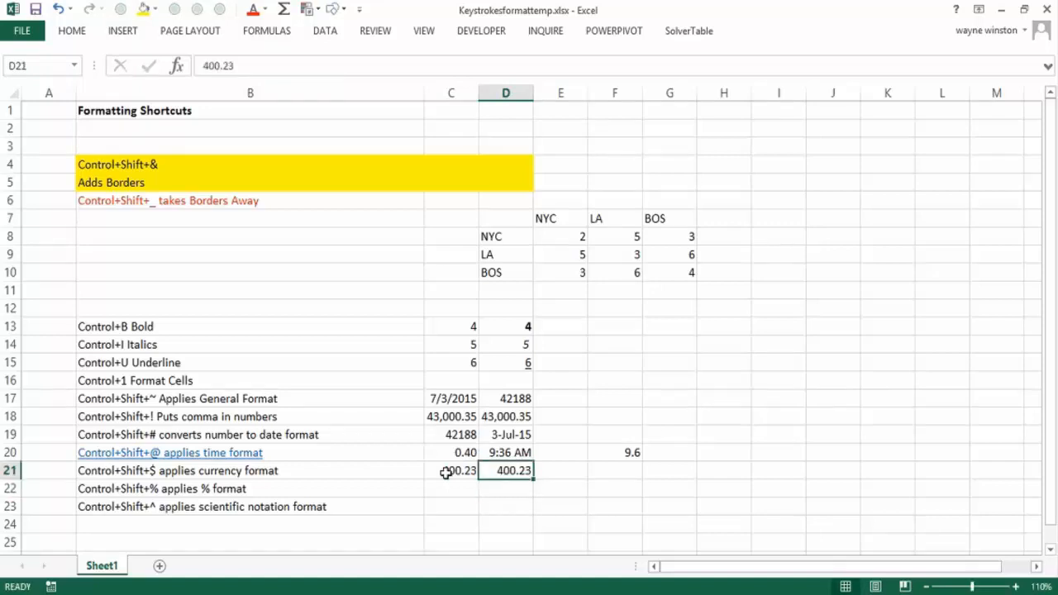
key(ctrl+shift+4)
- Enter .401 in cell C22 and change its format to the Number category
key(Return)
key(Left)
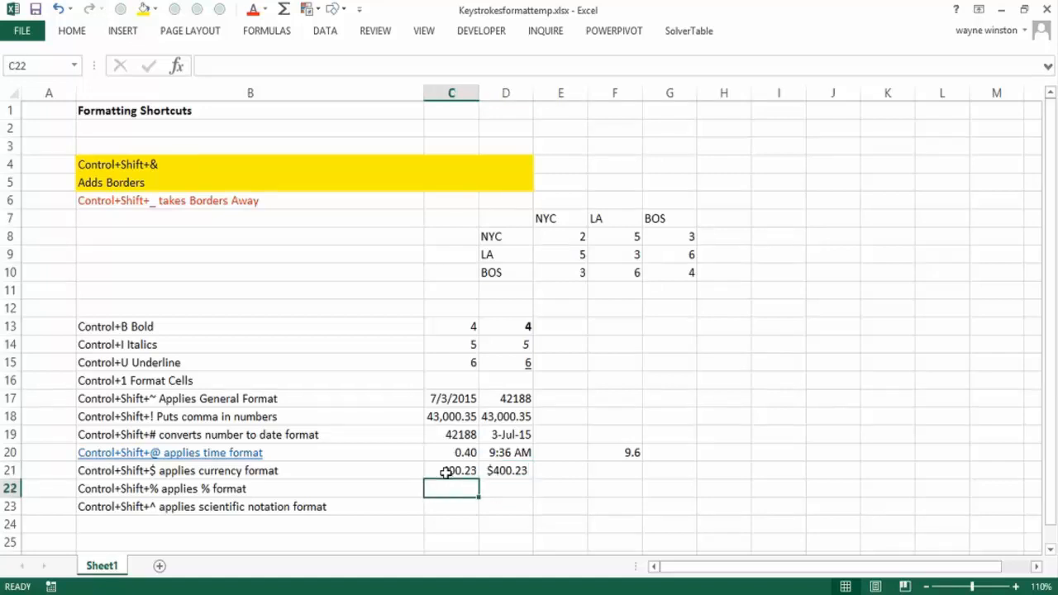
text(.401)
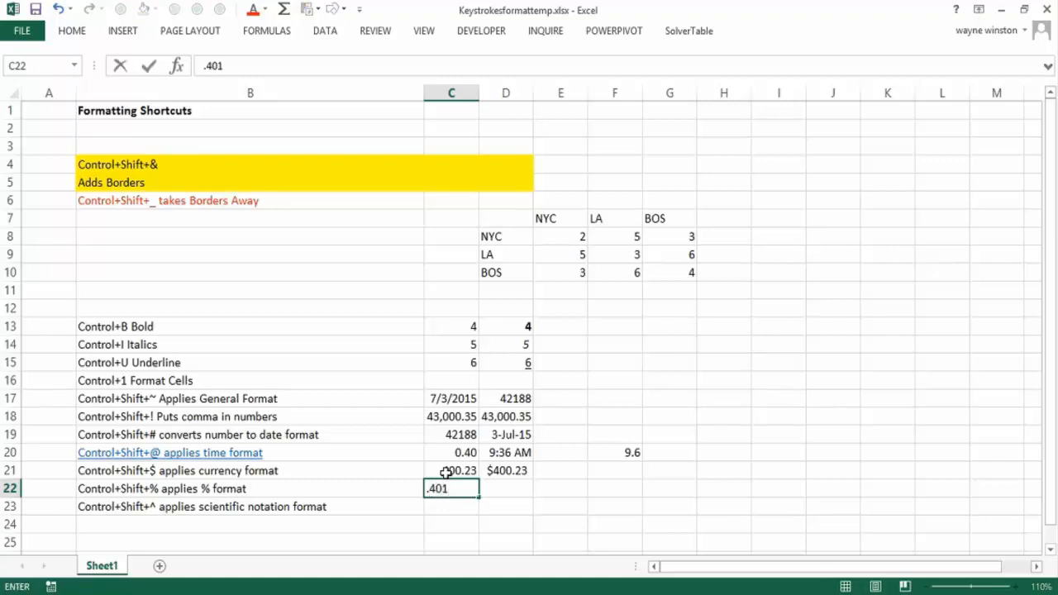
key(Tab)
key(Left)
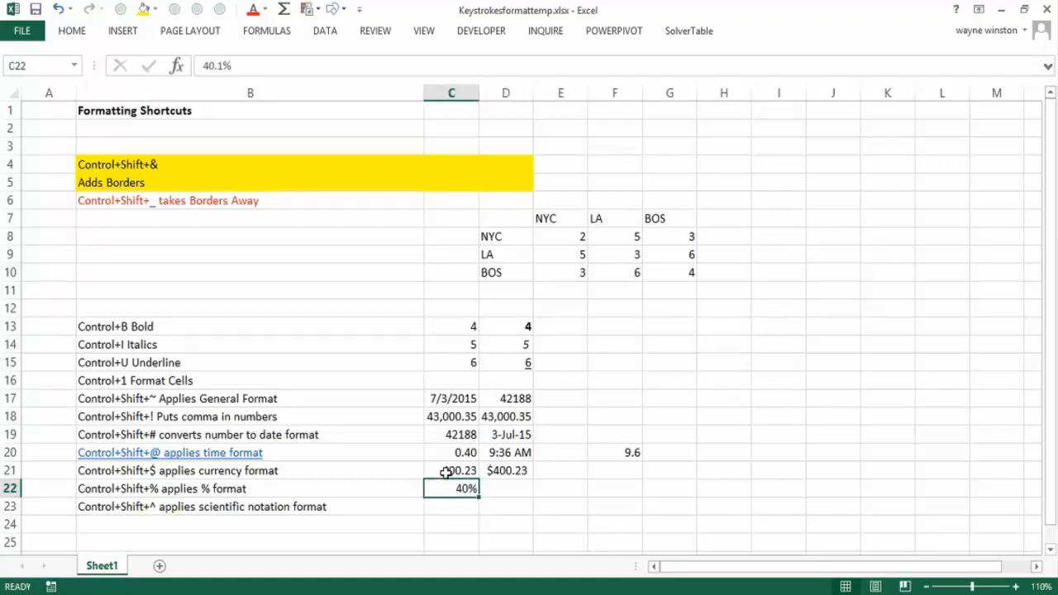
key(ctrl+1)
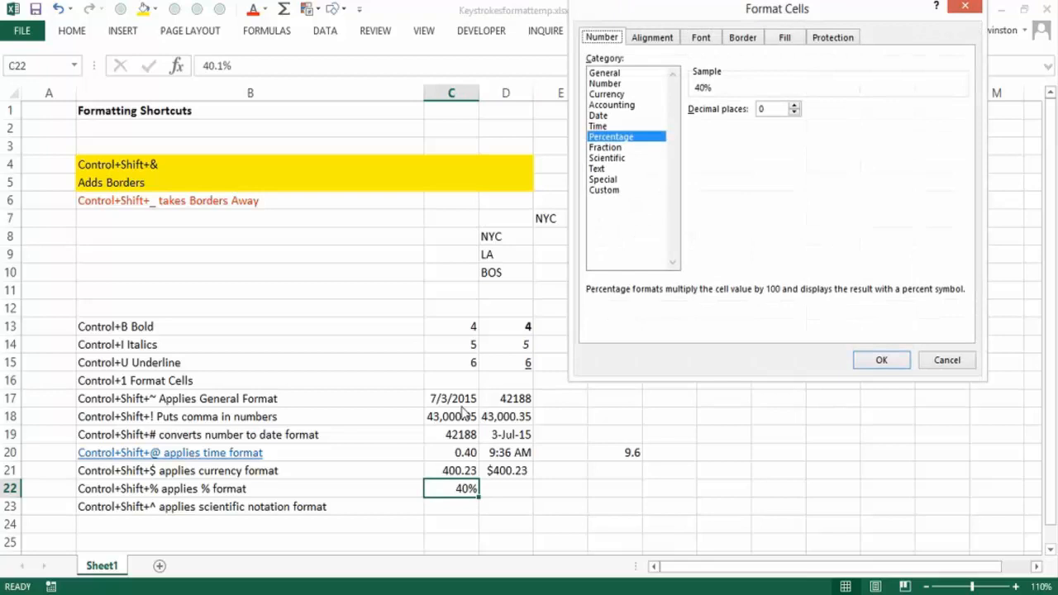
click(608, 84)
click(872, 358)
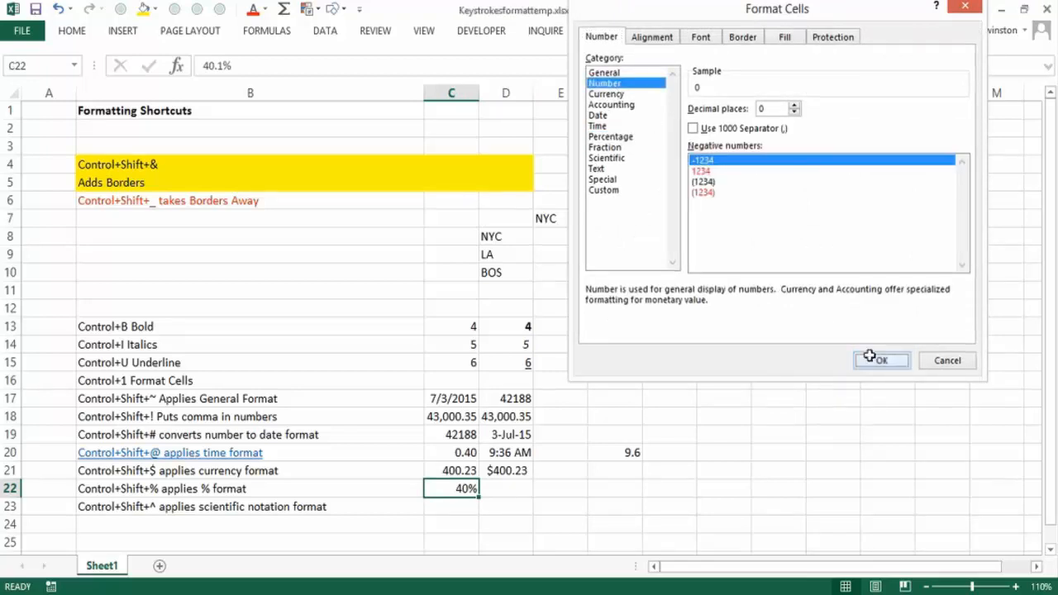
- Re-enter .401 in cell C22 and set its Number format to three decimal places
text(.)
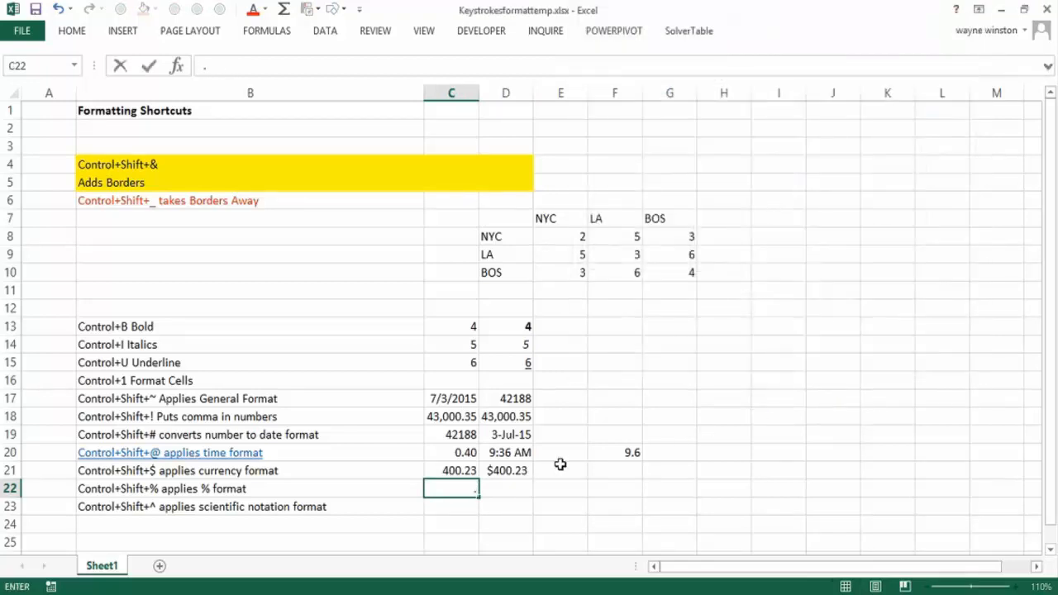
text(401)
key(Right)
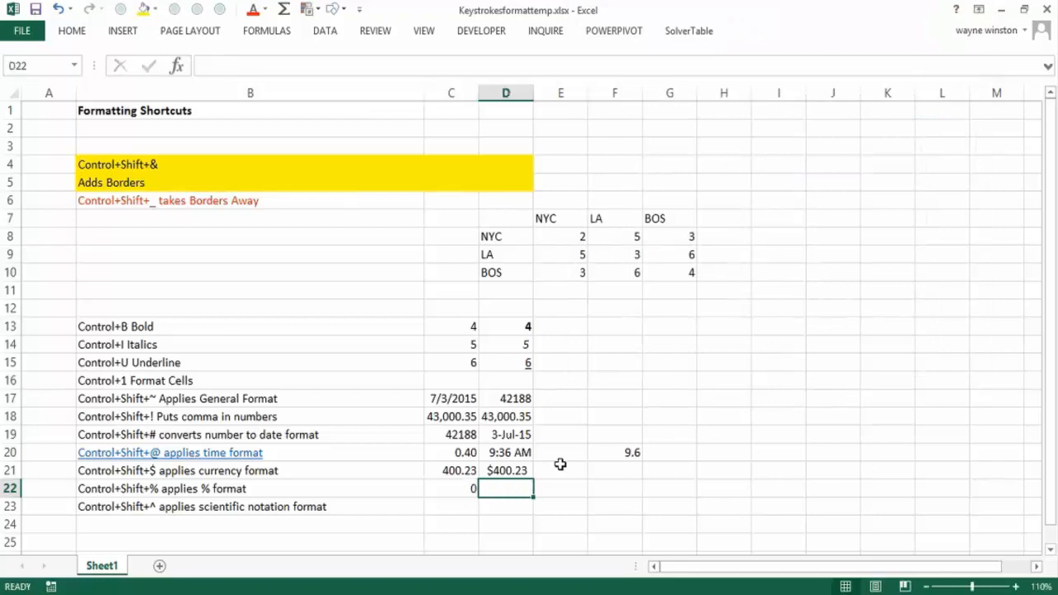
key(Left)
key(ctrl+1)
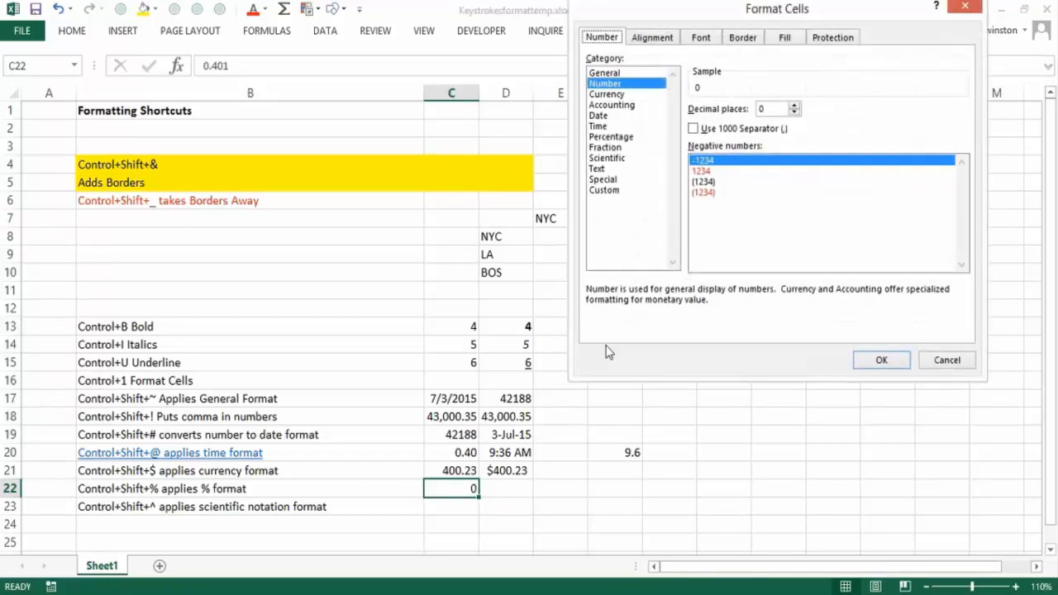
click(794, 105)
click(794, 105)
click(794, 105)
click(867, 362)
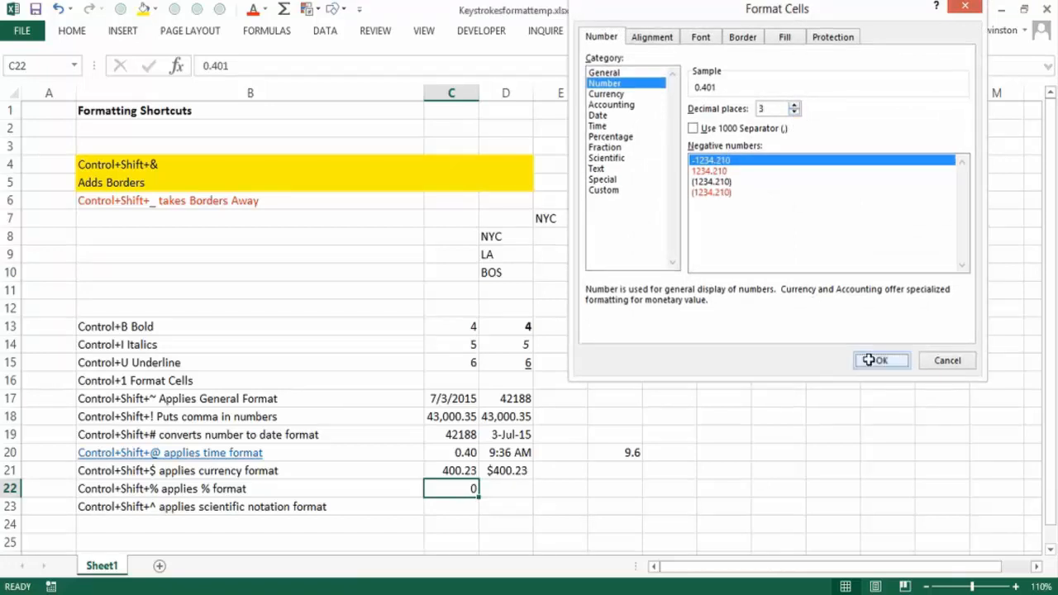
- Enter 0.401 in cell D22 and apply the percentage format to it
click(498, 490)
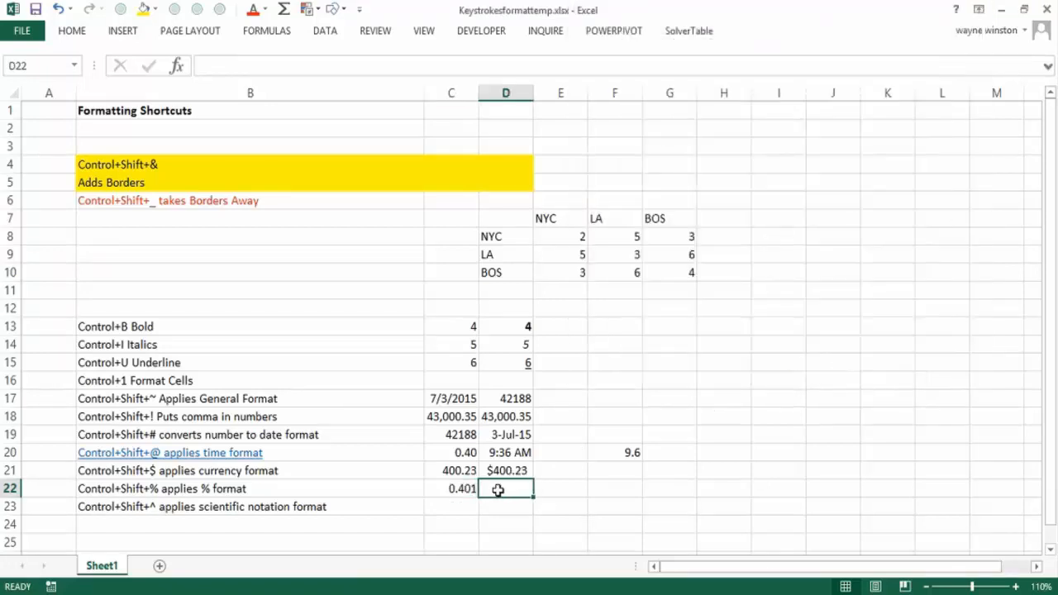
text(=C22)
key(Return)
click(498, 490)
key(ctrl+shift+5)
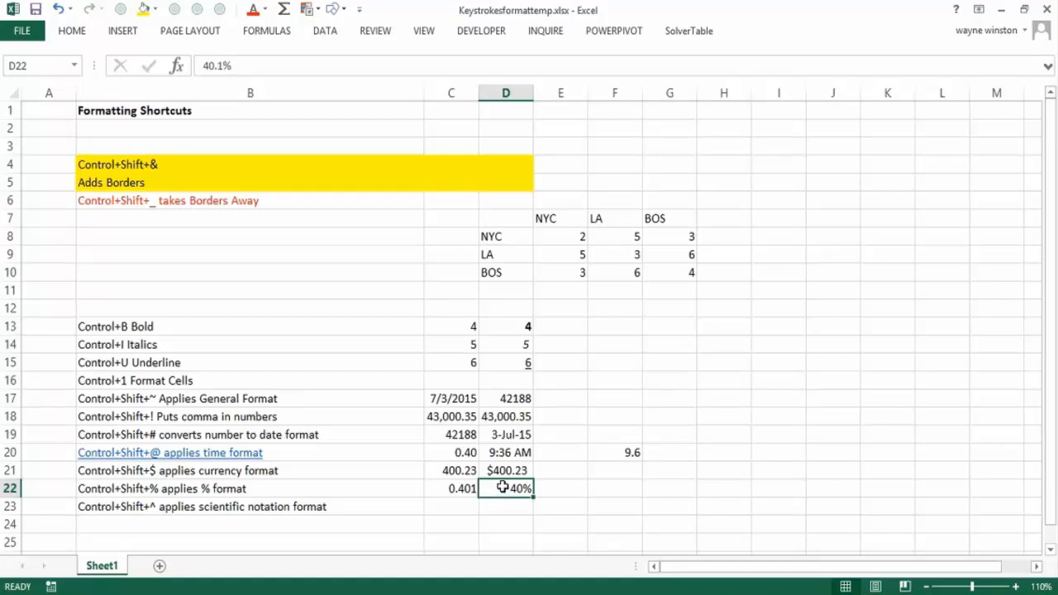
- Set the percentage format of cell D22 to two decimal places
key(ctrl+1)
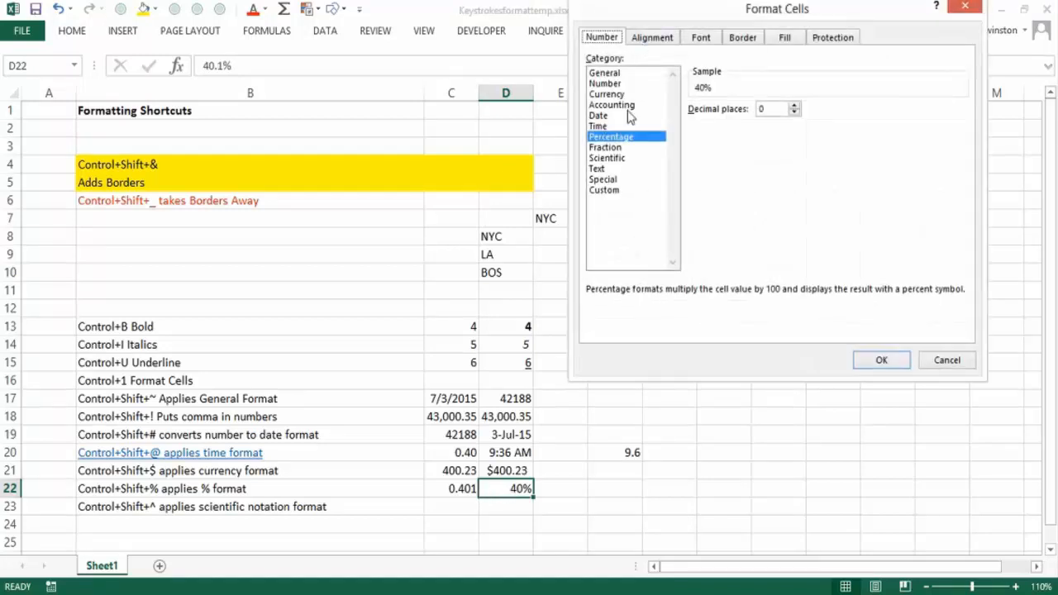
click(795, 105)
click(796, 105)
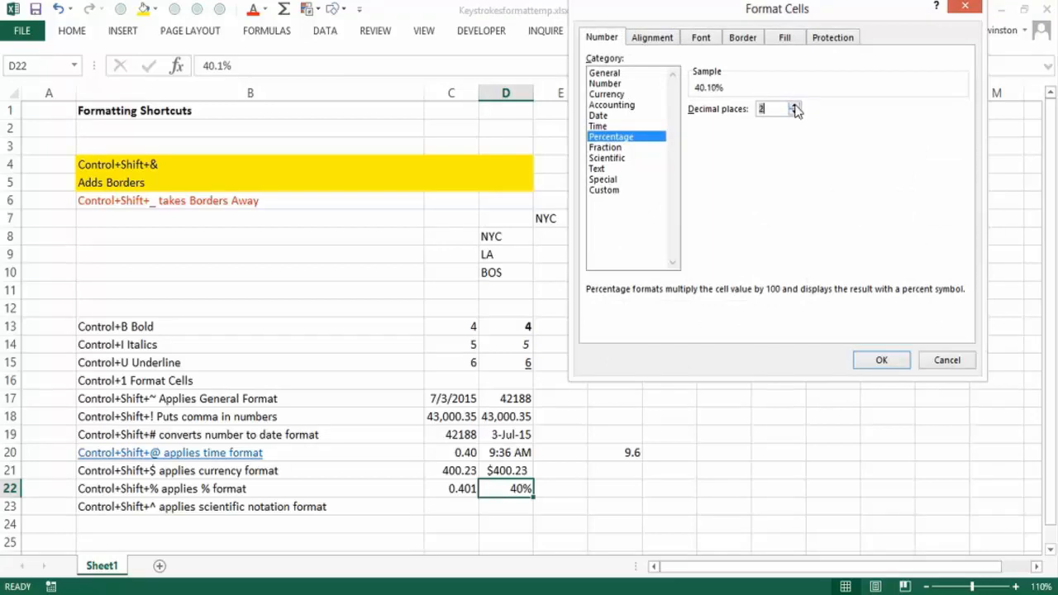
click(880, 360)
click(801, 452)
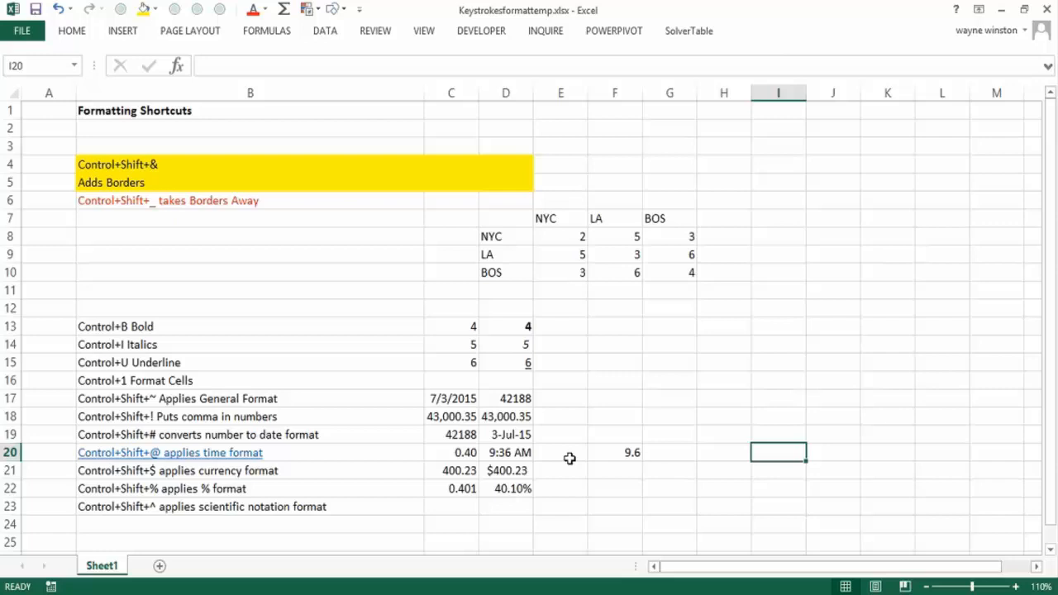
- Enter 430233.33 in cell C23 beside the scientific notation shortcut
click(464, 506)
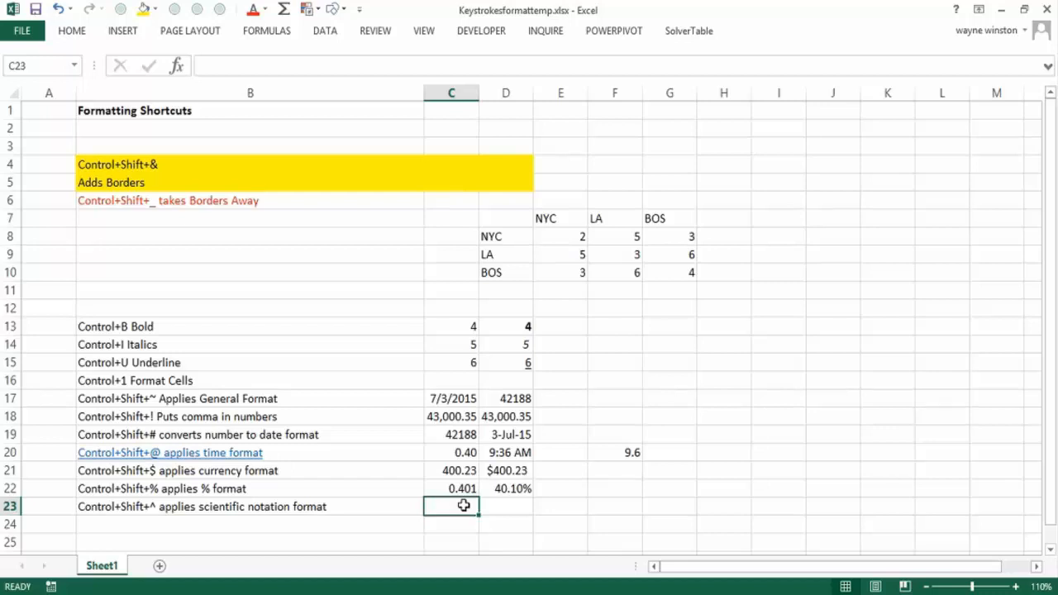
text(430)
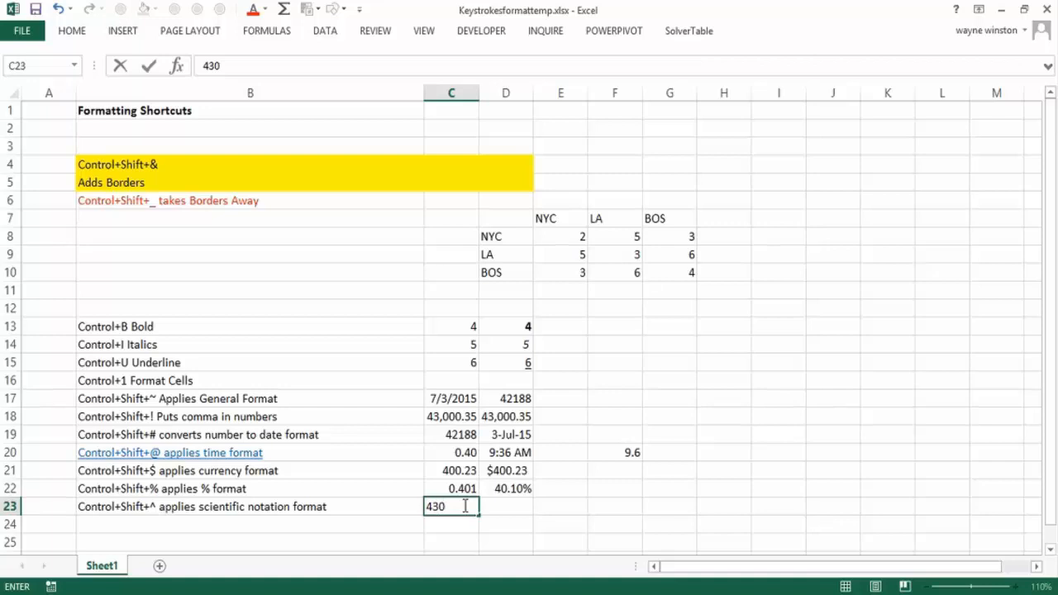
text(233.33)
key(Tab)
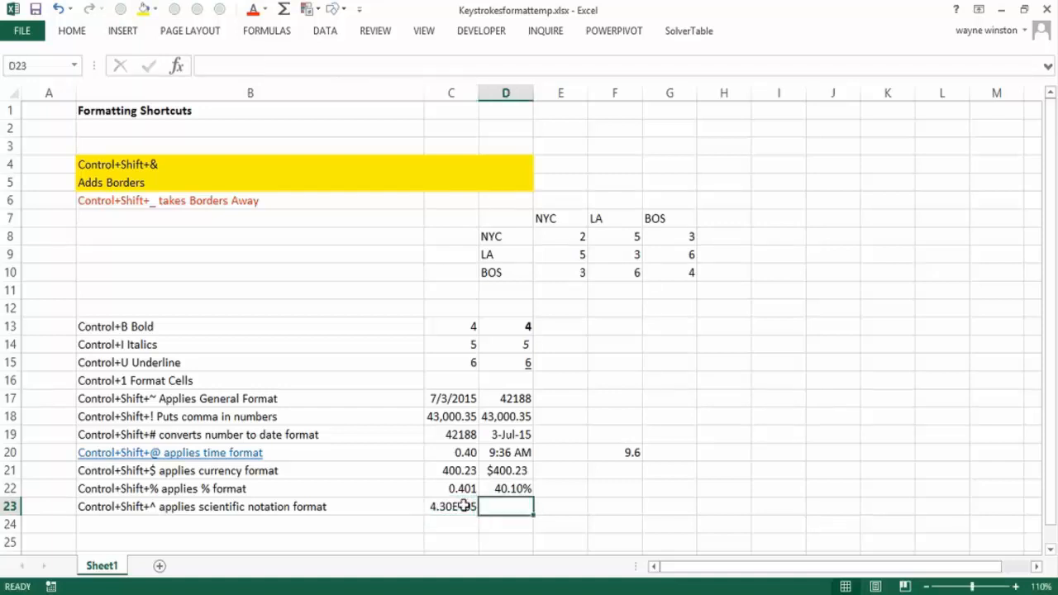
- Set cell C23 to the Number format with two decimal places
click(464, 506)
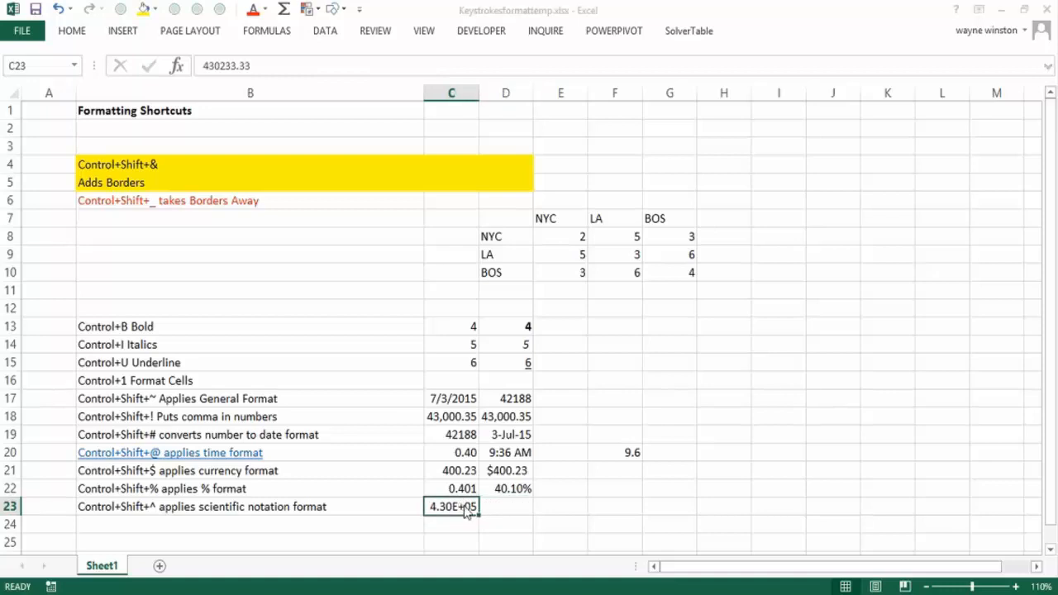
key(ctrl+1)
click(616, 83)
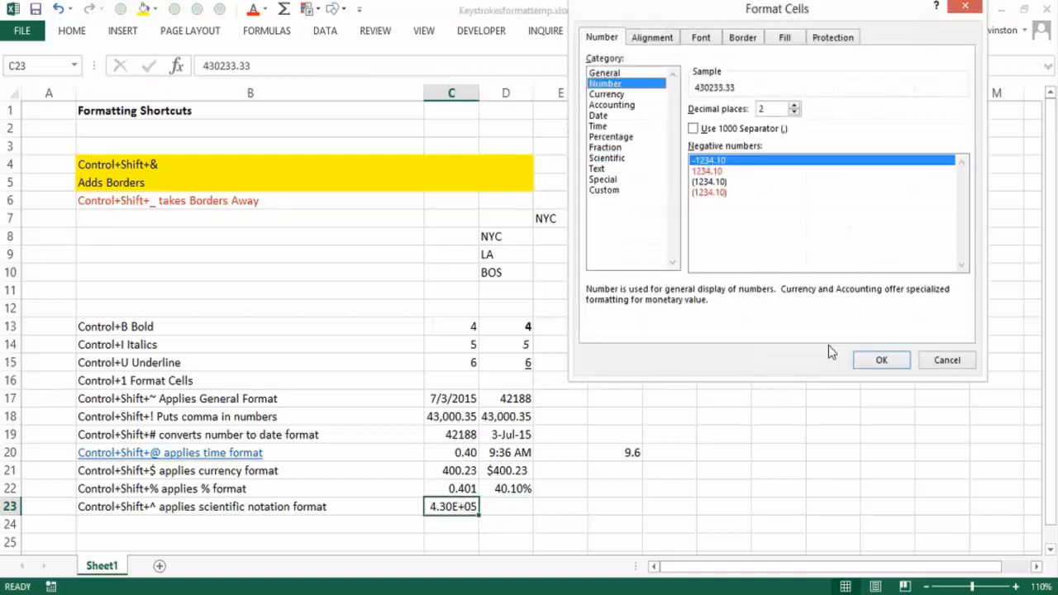
click(877, 363)
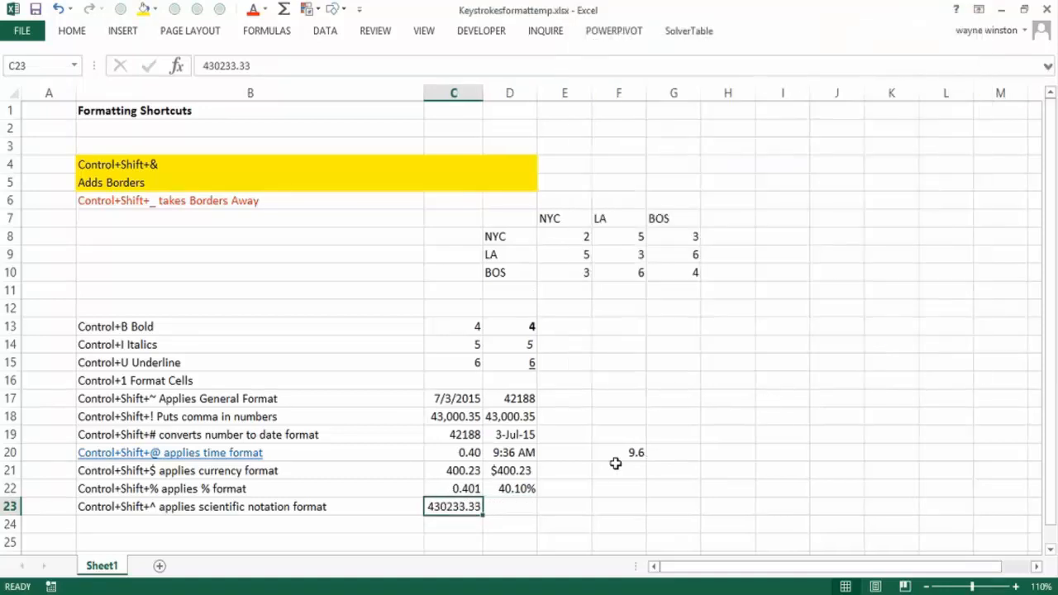
- Enter 430233.33 in cell D23 beside the same value in column C
click(526, 501)
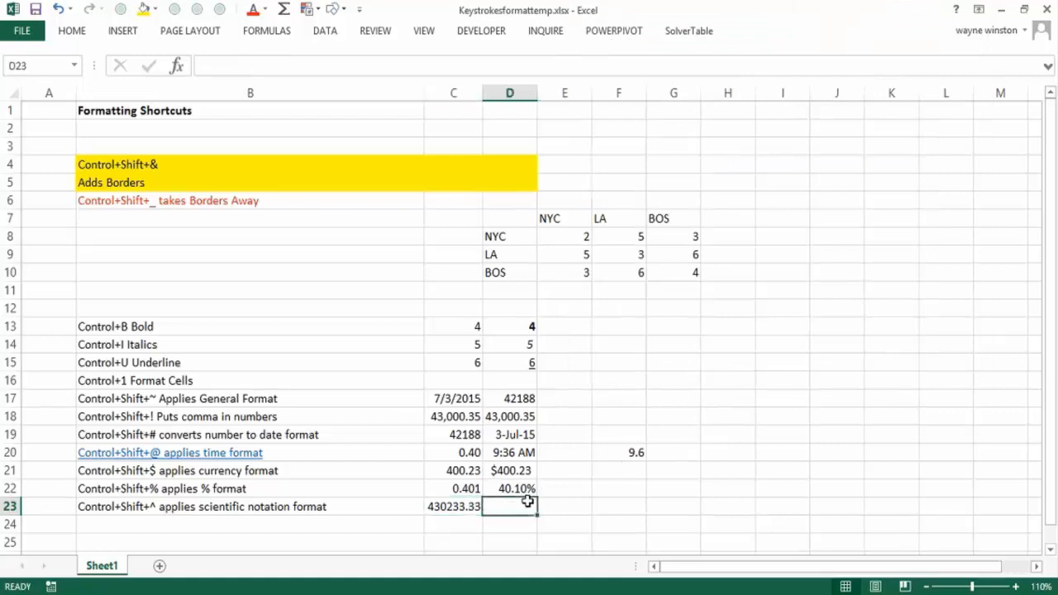
text(430)
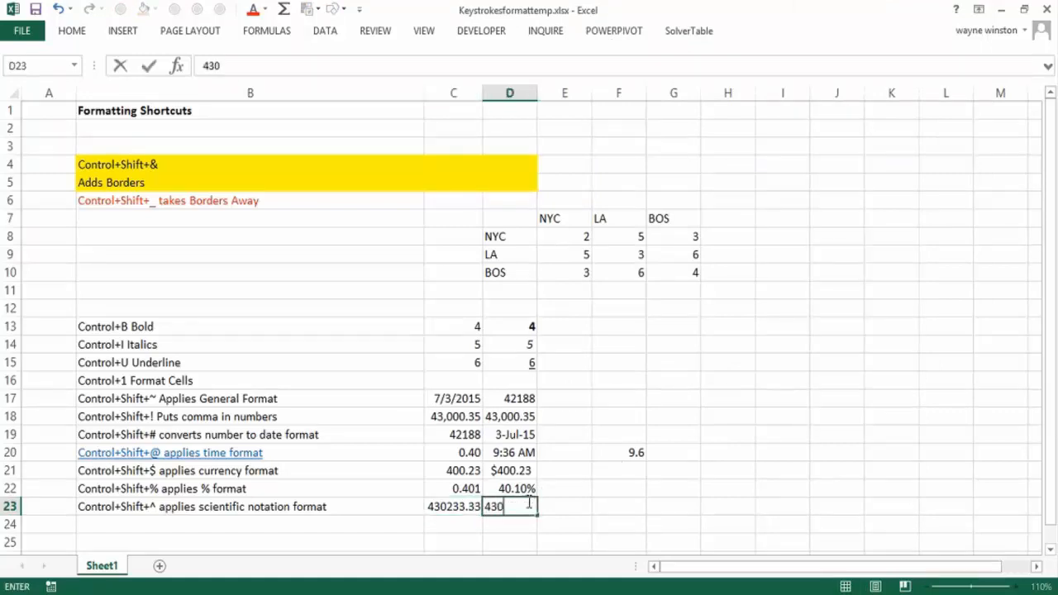
text(233.33)
key(Return)
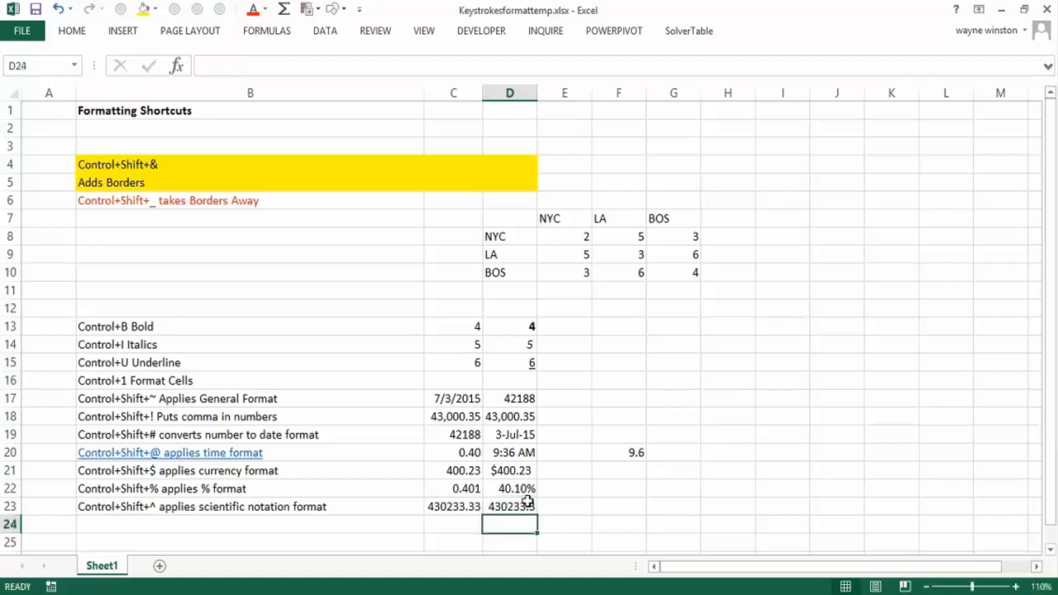
- Apply the scientific notation format to cell D23 and widen column D slightly
click(527, 502)
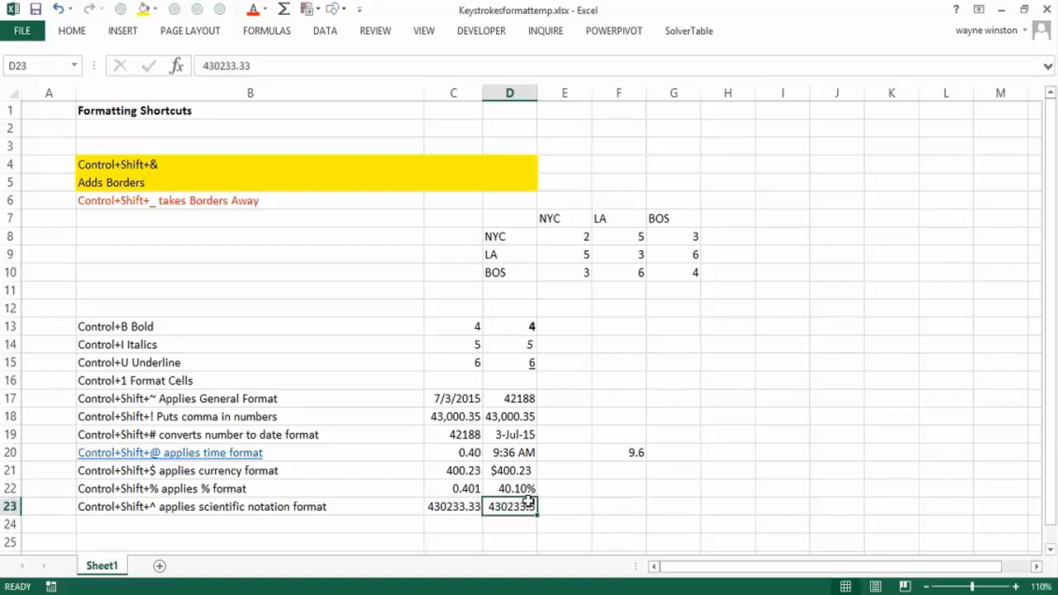
key(ctrl+shift+6)
drag(576, 488, 571, 469)
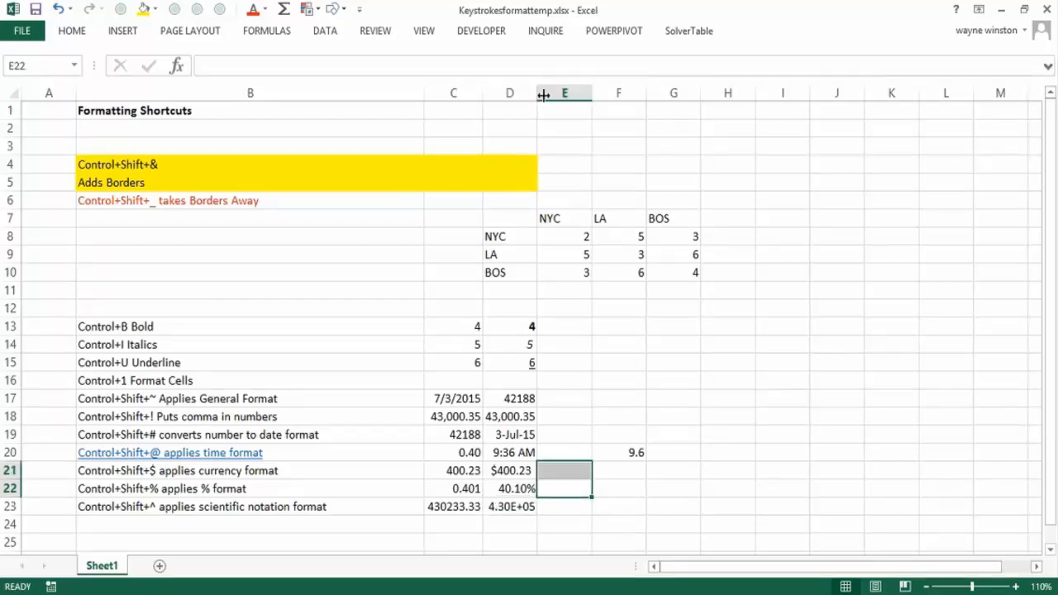
drag(538, 95, 563, 98)
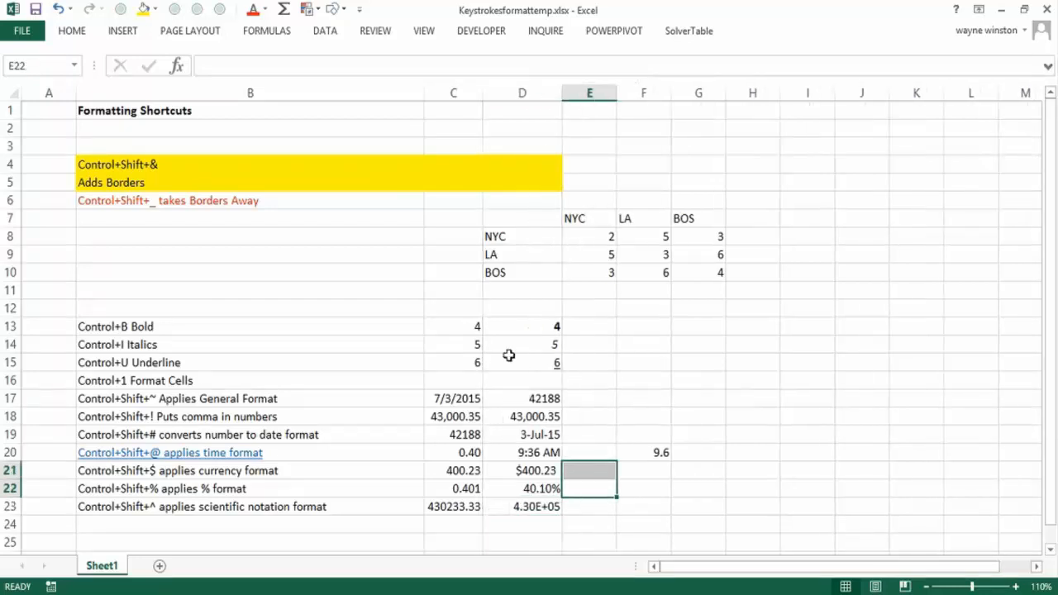
- Switch cell D23 to the Number format with two decimal places, and restore its scientific notation format
click(522, 507)
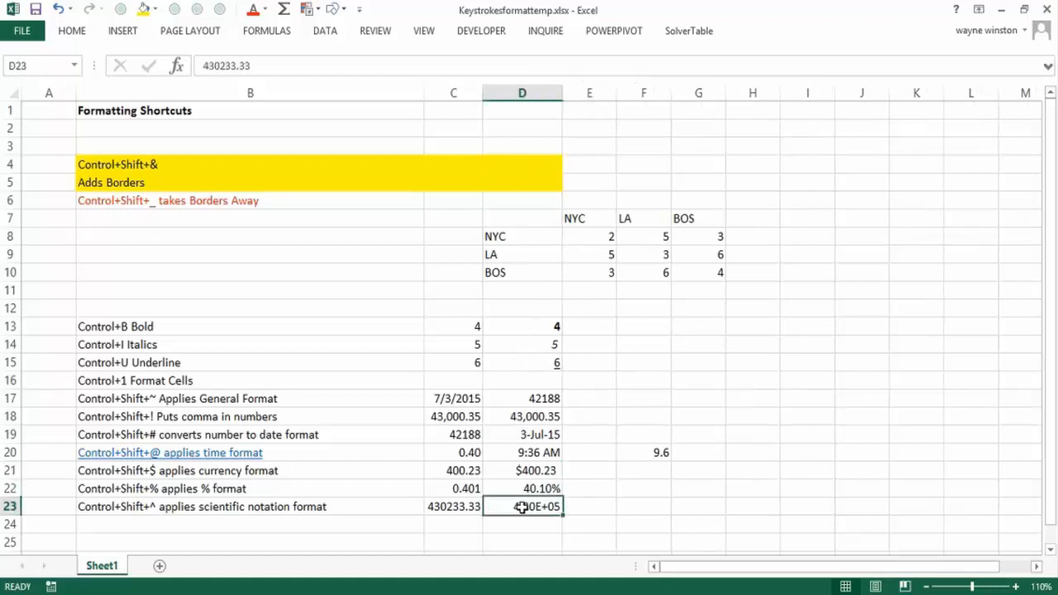
key(ctrl+1)
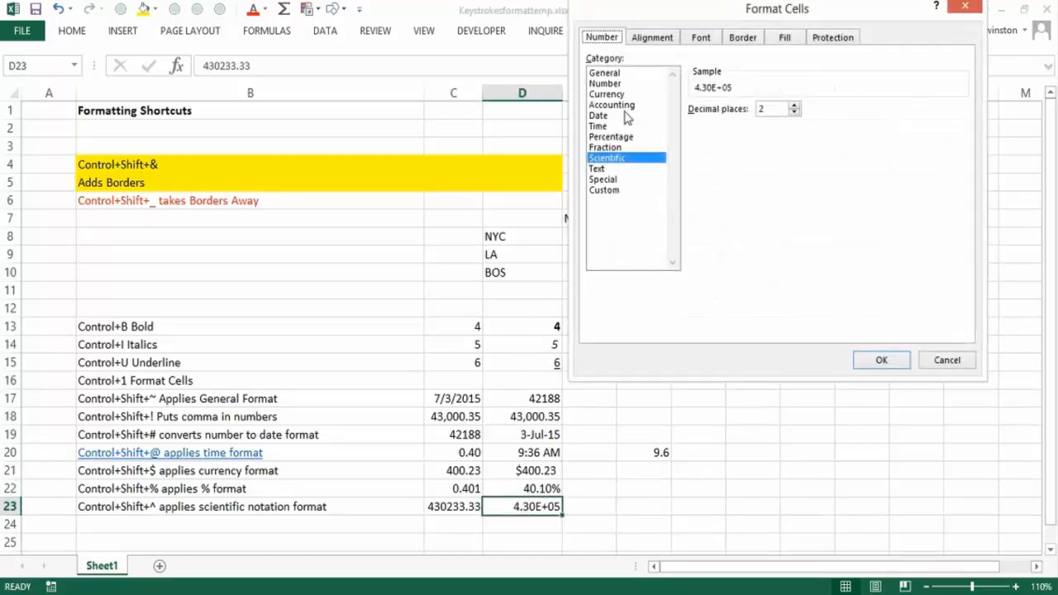
click(606, 83)
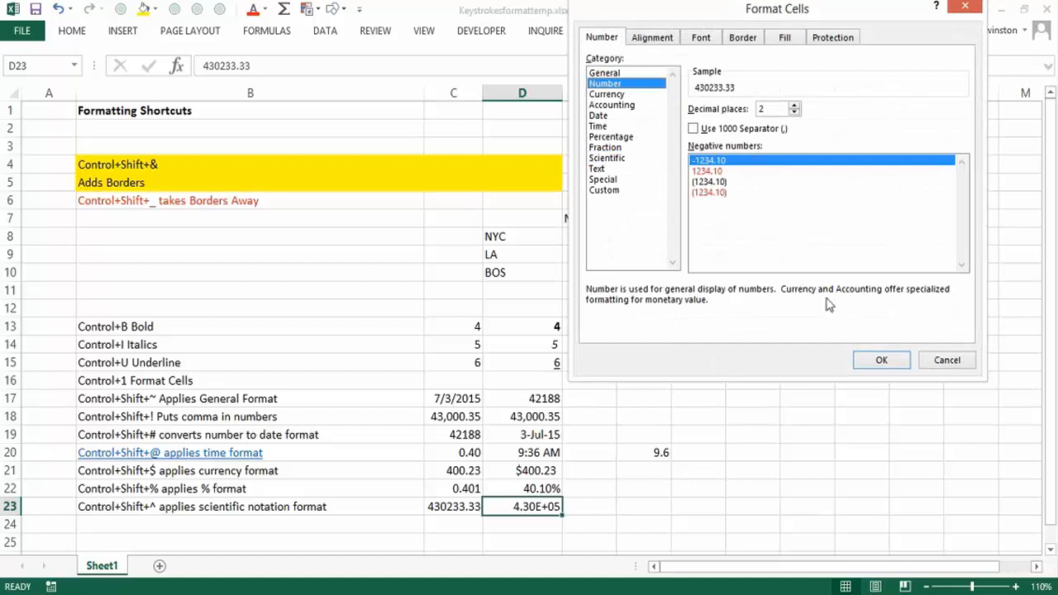
click(879, 360)
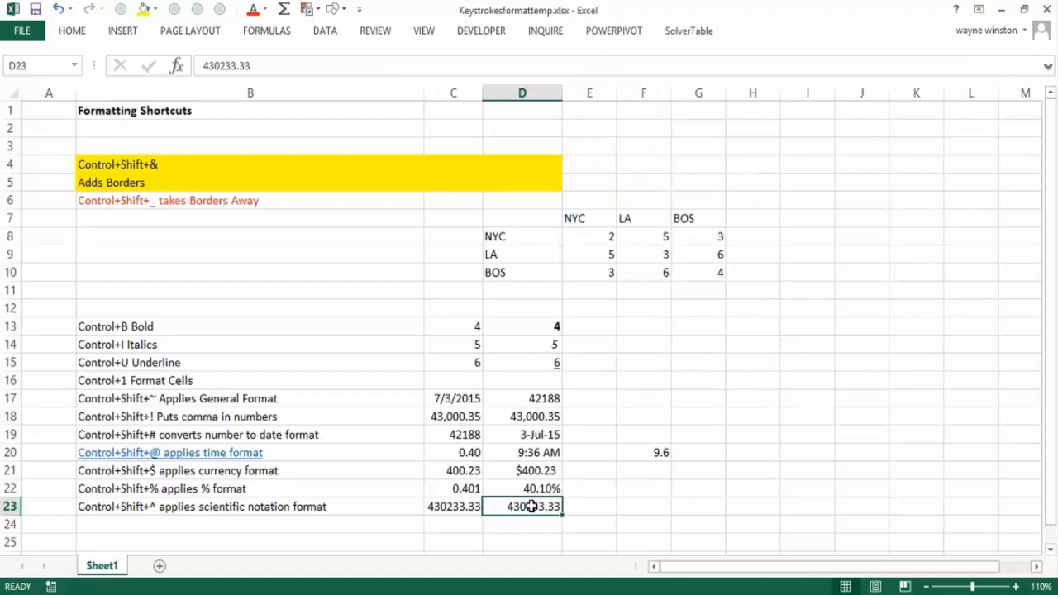
key(ctrl+shift+6)
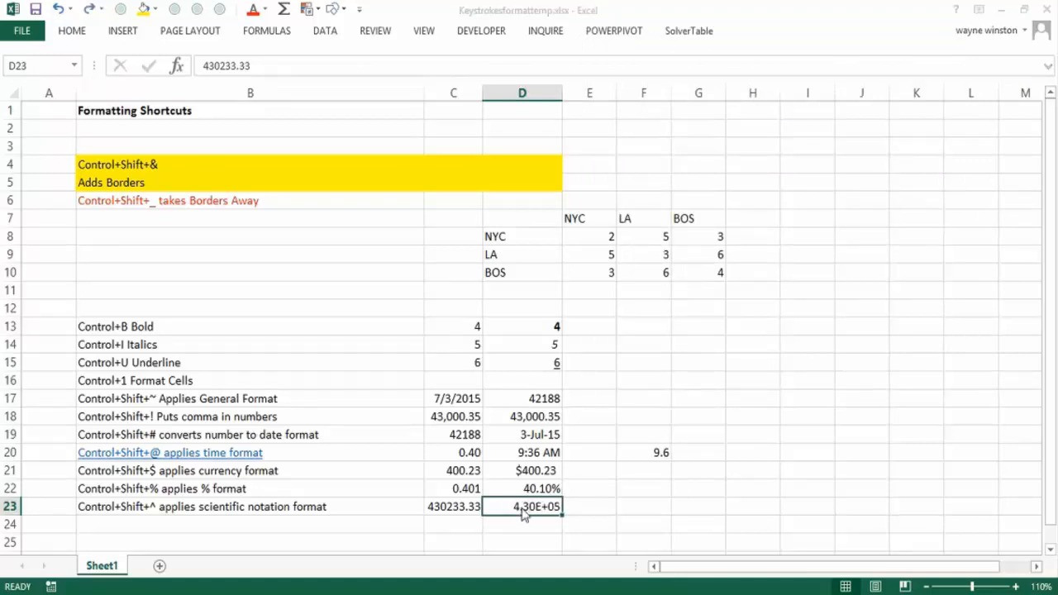
- Check the Scientific number format of cell D23 and set it to four decimal places
key(ctrl+1)
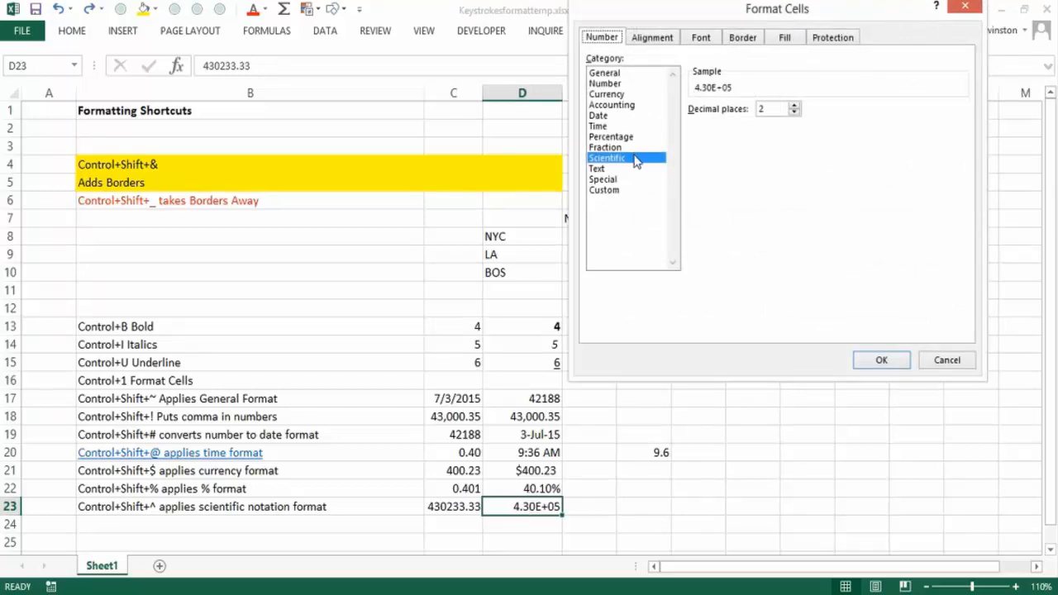
click(875, 362)
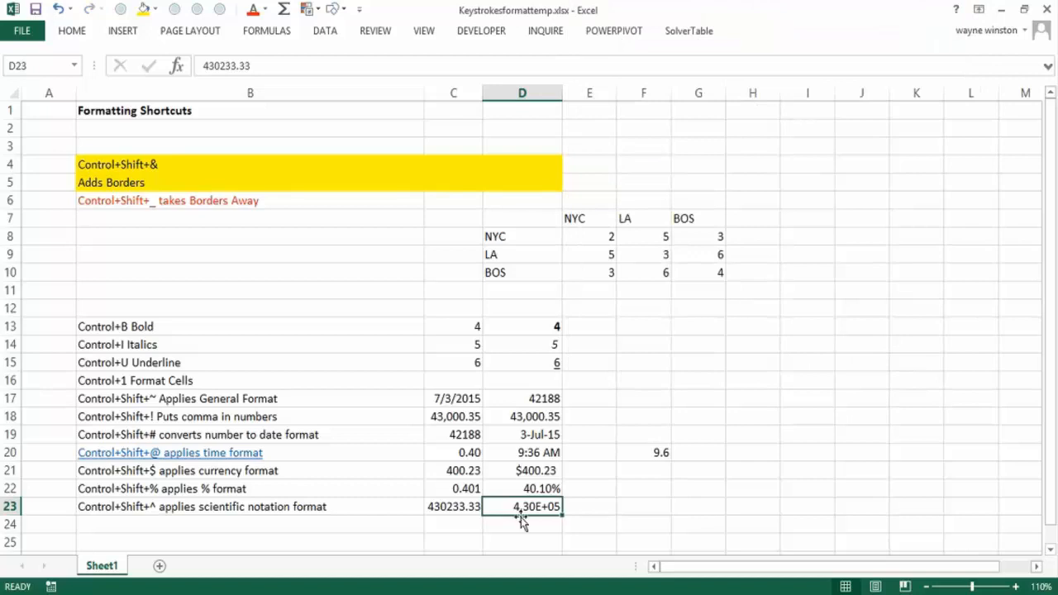
key(ctrl+1)
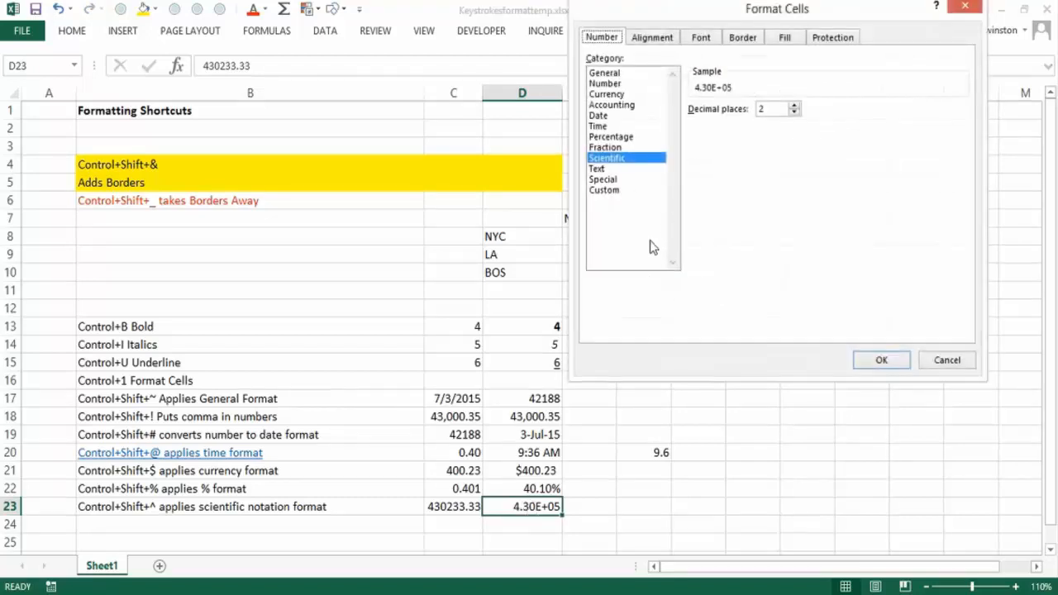
click(794, 106)
click(794, 106)
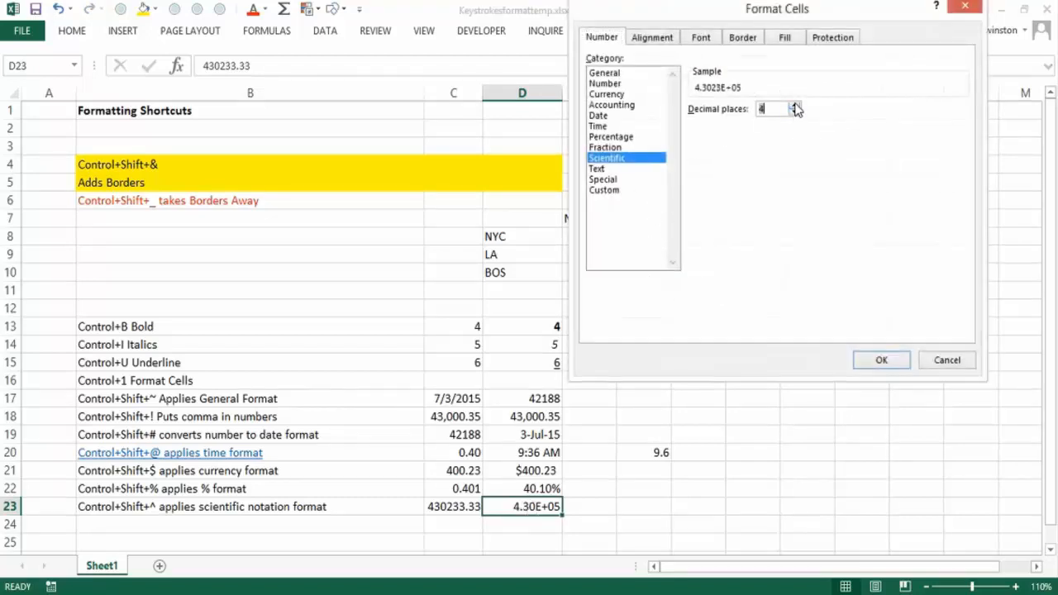
click(882, 360)
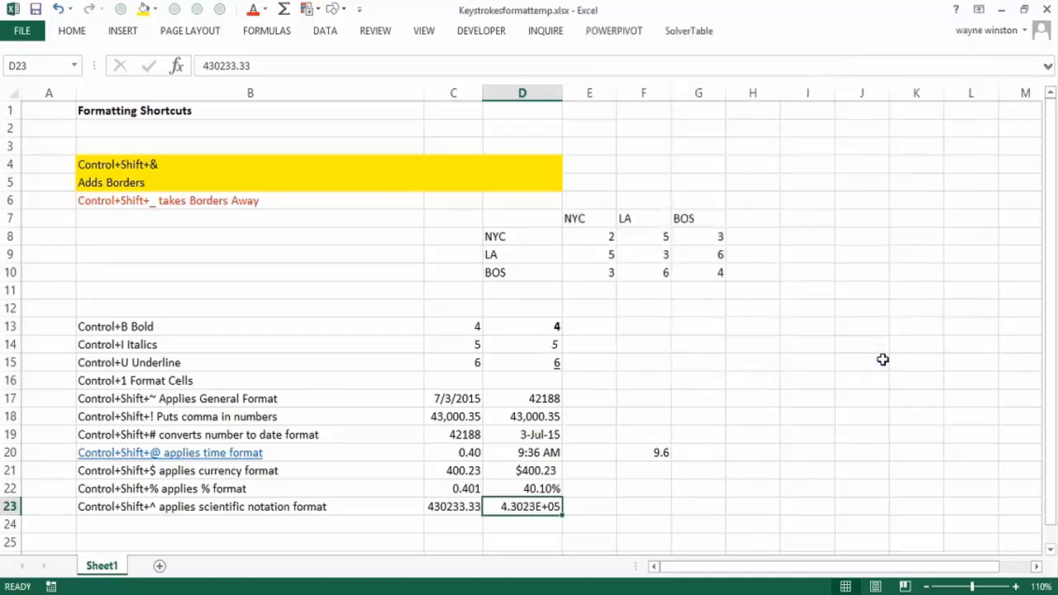
click(857, 365)
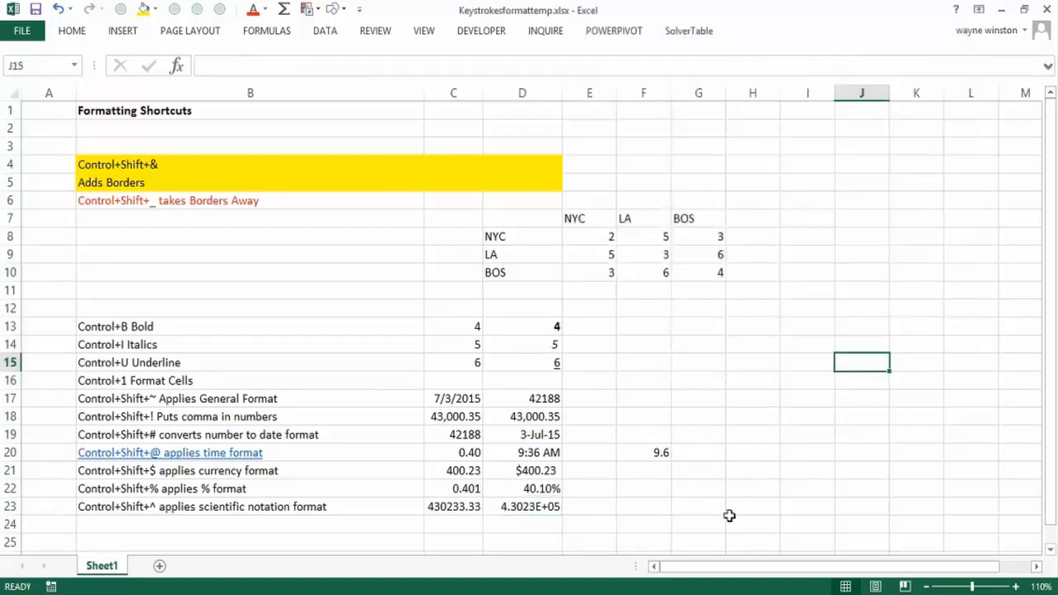
click(551, 510)
click(585, 509)
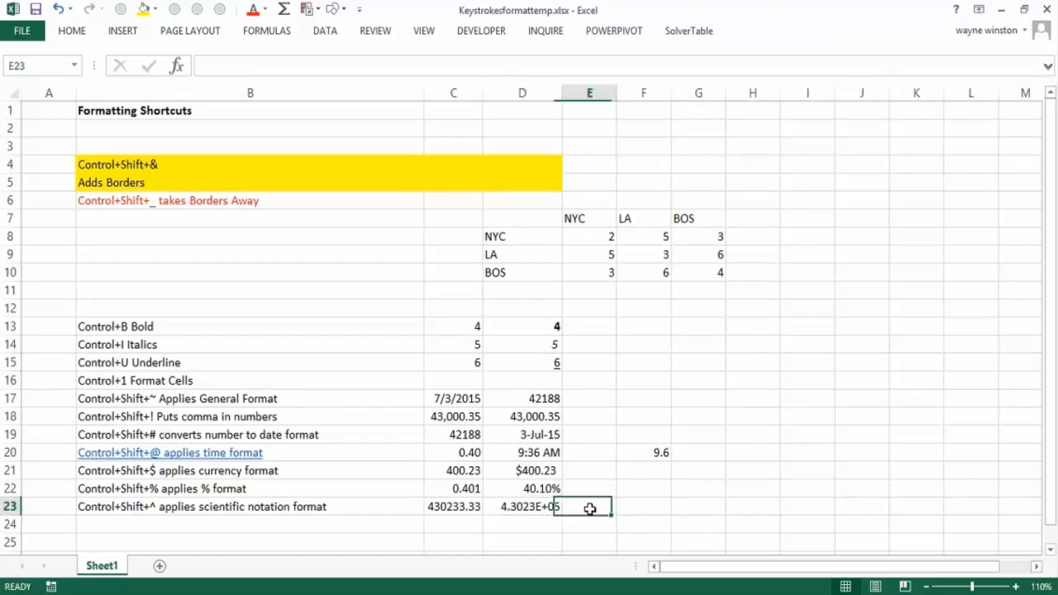